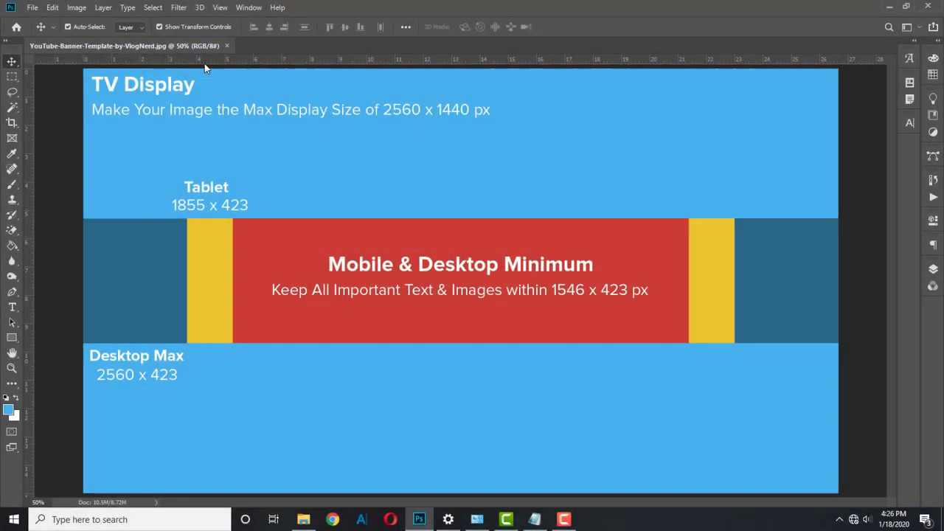
Place guides at the Desktop Max band's top and bottom edges, plus a vertical guide near its left
left_click_drag(204, 63, 177, 218)
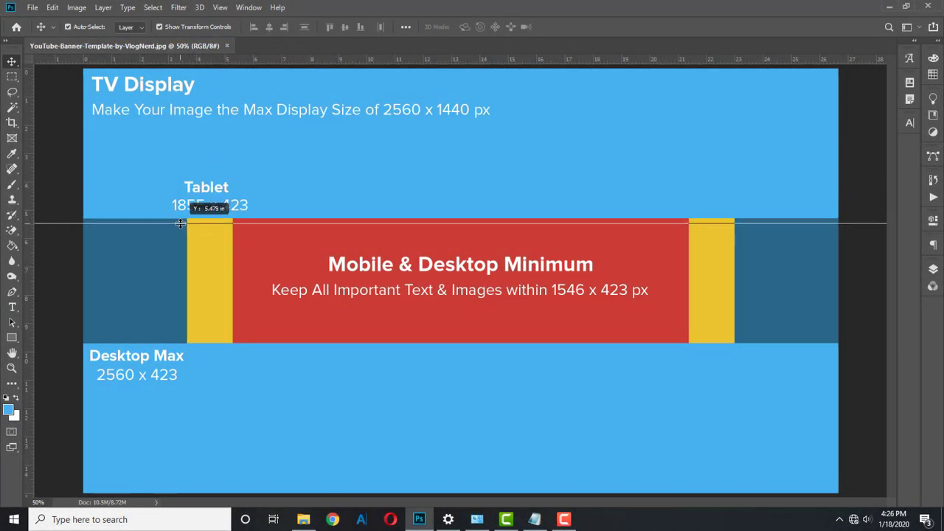
left_click_drag(338, 61, 331, 344)
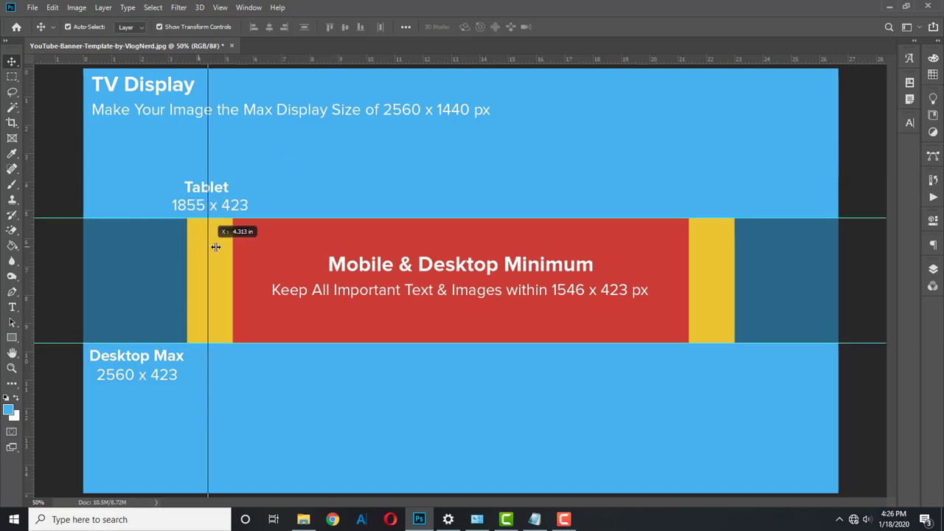
left_click_drag(39, 256, 231, 250)
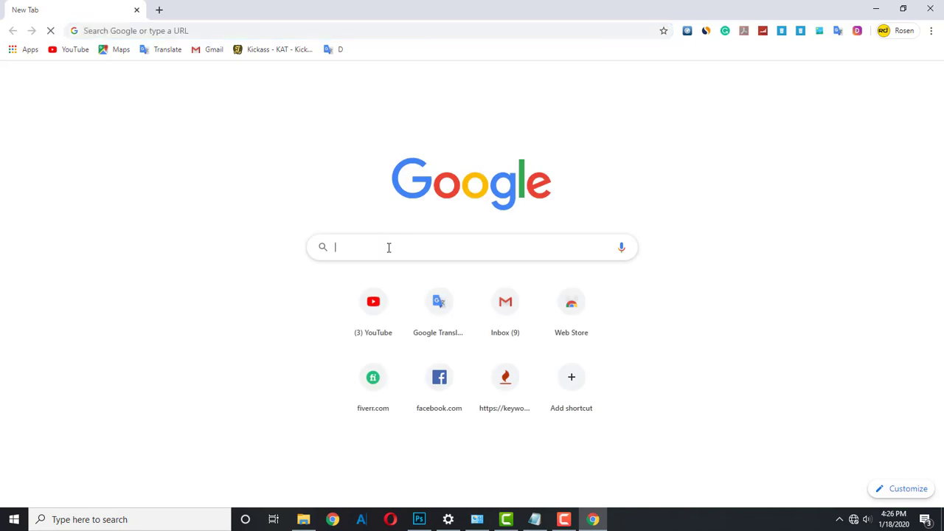
Image-search Sri Lankan newspapers and save the Daily Mirror collage to the project folder
type("sri lanka")
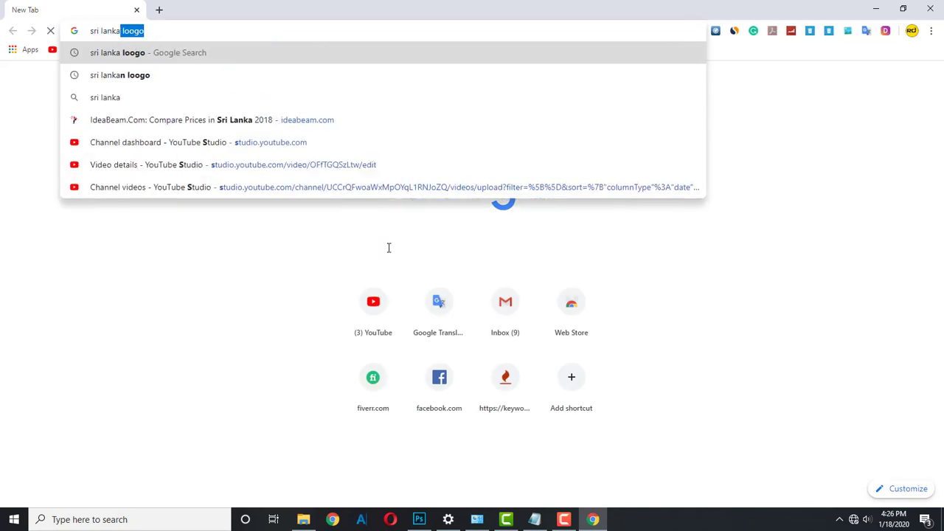
type("n news pe pep")
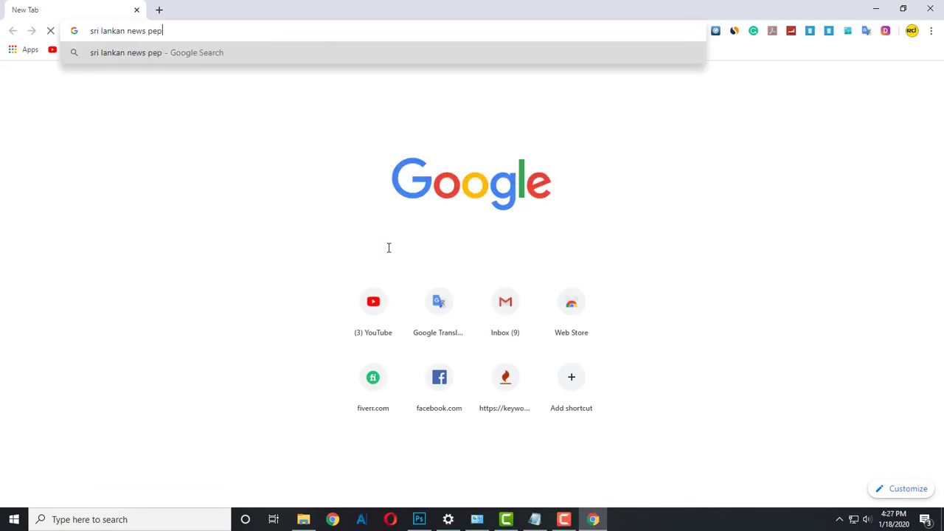
type("s")
key("Return")
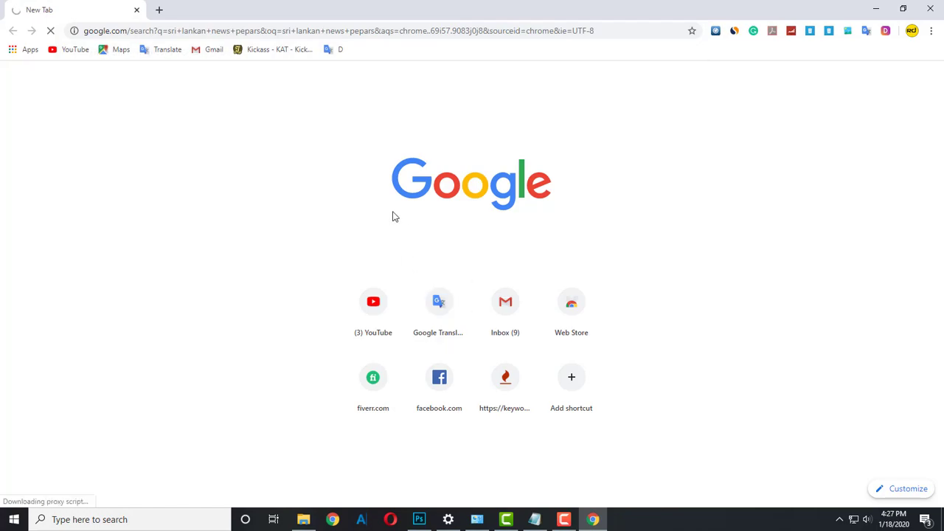
left_click(155, 124)
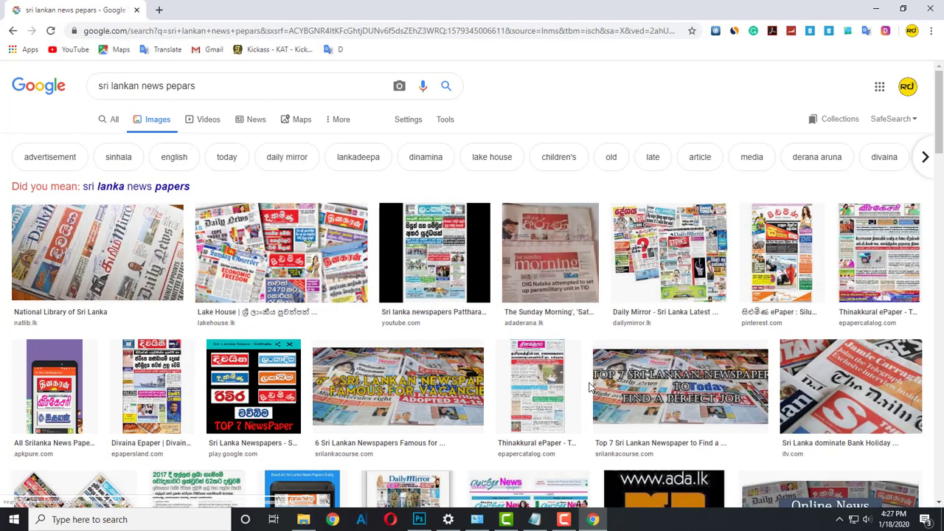
left_click(648, 279)
left_click(701, 319)
key("ctrl+s")
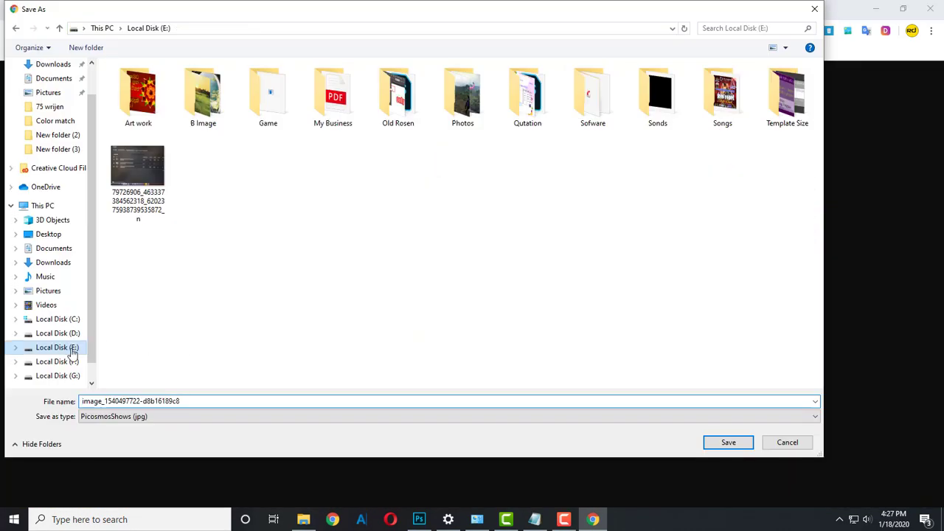
left_click(58, 361)
key("Return")
key("ctrl+w")
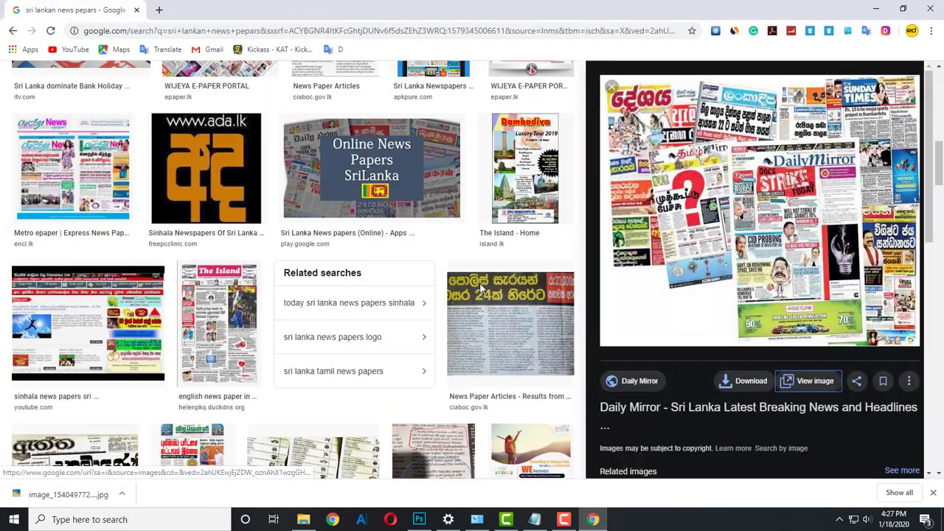
Try opening another newspaper image full size, then close the failed tab
scroll(295, 258, "up", 3)
left_click(530, 188)
left_click(737, 221)
key("ctrl+w")
scroll(360, 211, "down", 4)
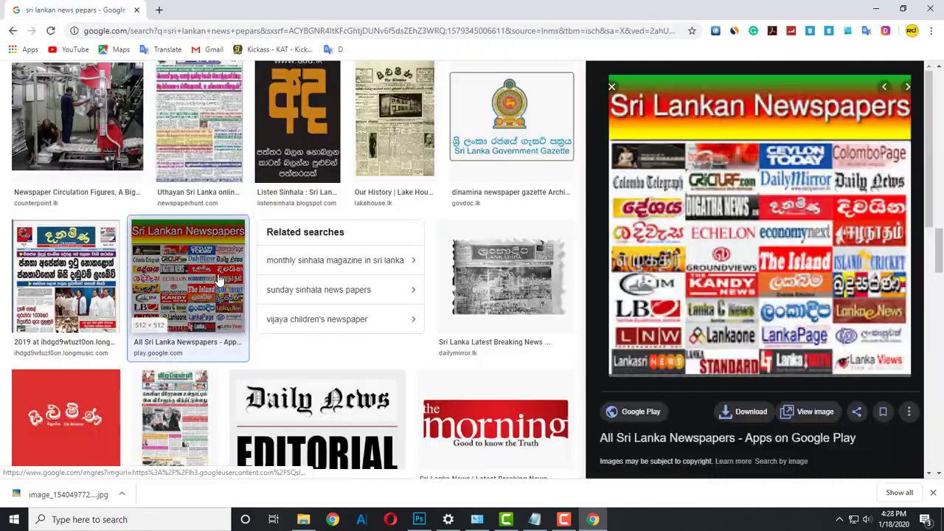
scroll(295, 221, "down", 3)
Save the Vidivelli newspaper image and the Niyamuwa newspaper page
left_click(181, 200)
left_click(759, 159)
key("ctrl+s")
key("Return")
key("ctrl+w")
left_click(907, 87)
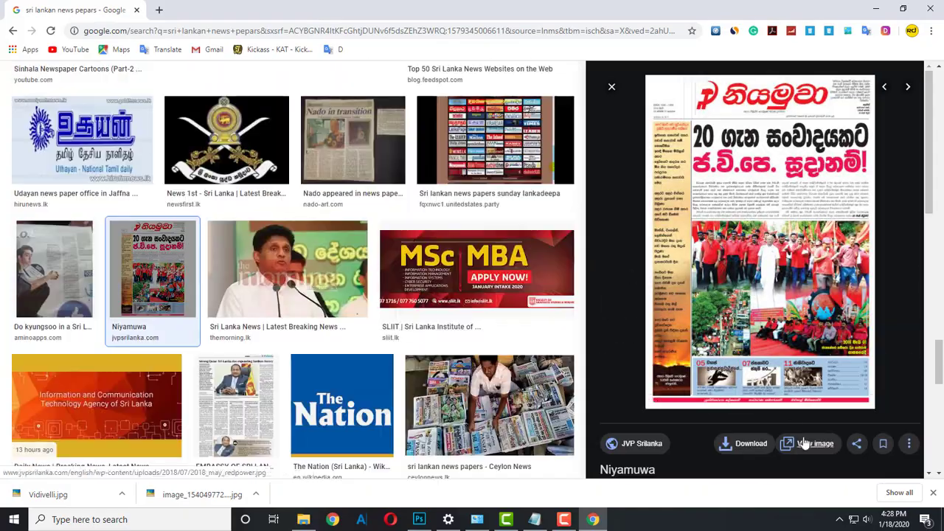
left_click(747, 193)
key("ctrl+w")
Image-search 'sri lanka' and save the train-on-the-bridge photo
type("sri lanka")
key("Return")
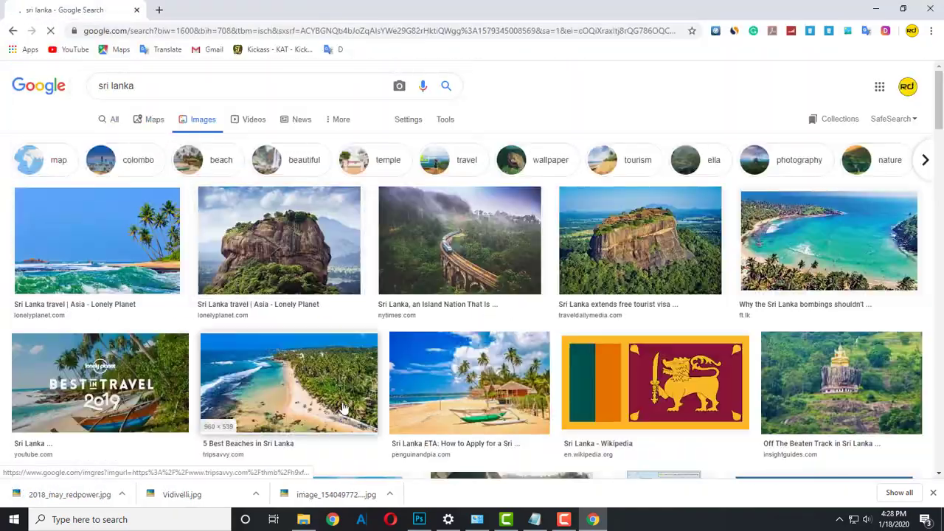
left_click(475, 221)
left_click(817, 344)
key("ctrl+s")
key("Return")
key("ctrl+w")
Save the Colombo coastline and Sigiriya rock photos to the project folder
scroll(495, 310, "down", 3)
left_click(494, 309)
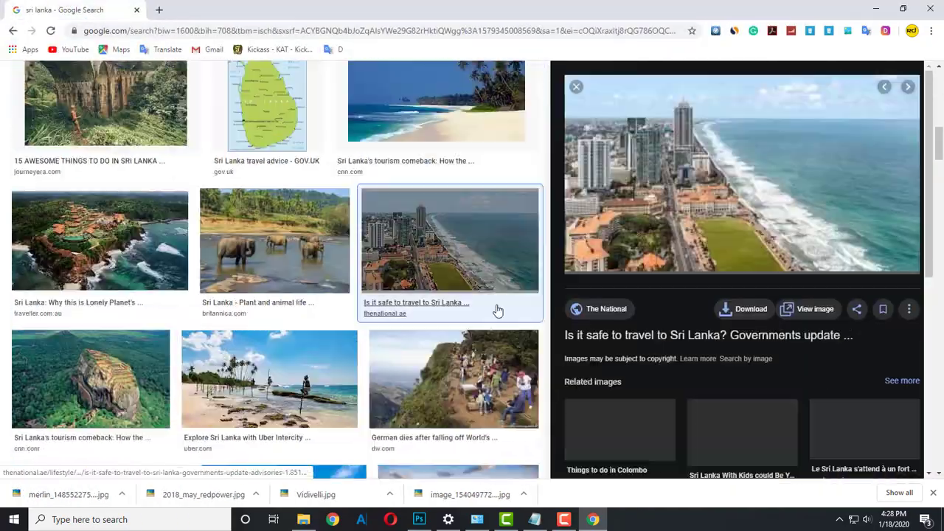
left_click(815, 310)
key("ctrl+s")
key("Return")
key("ctrl+w")
scroll(155, 152, "up", 5)
left_click(274, 118)
left_click(815, 344)
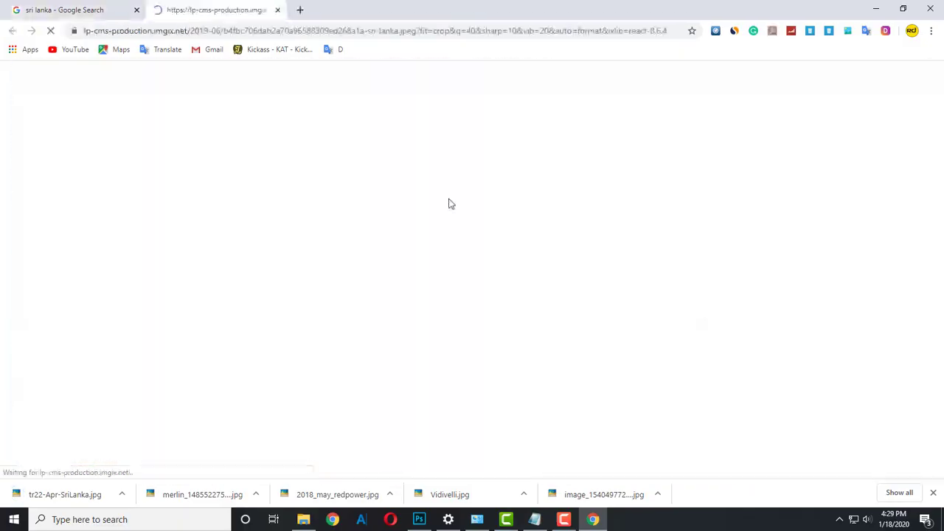
key("ctrl+s")
key("Return")
key("ctrl+w")
Search 'sri lanka news' images and browse the National Library and newsstand photos
left_click(234, 85)
type("news")
key("Return")
scroll(435, 282, "down", 3)
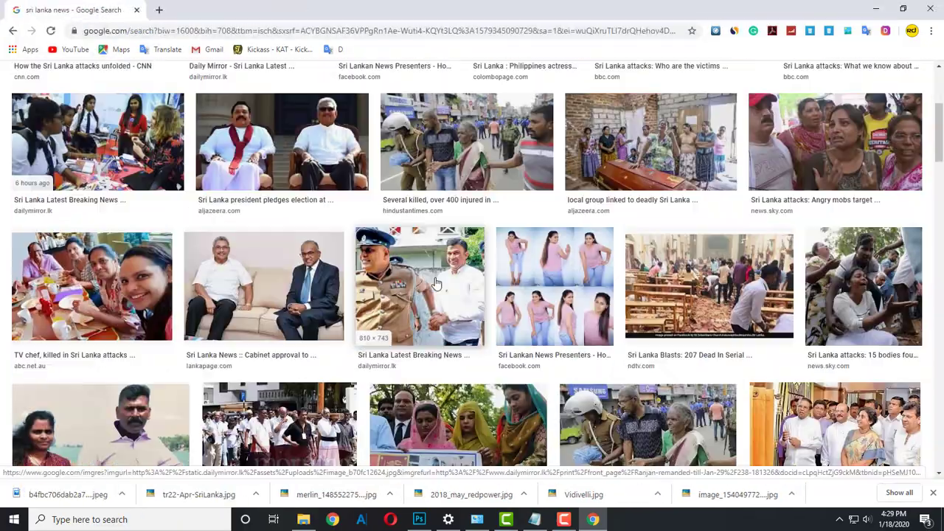
scroll(435, 282, "down", 5)
scroll(435, 282, "down", 5)
left_click(260, 280)
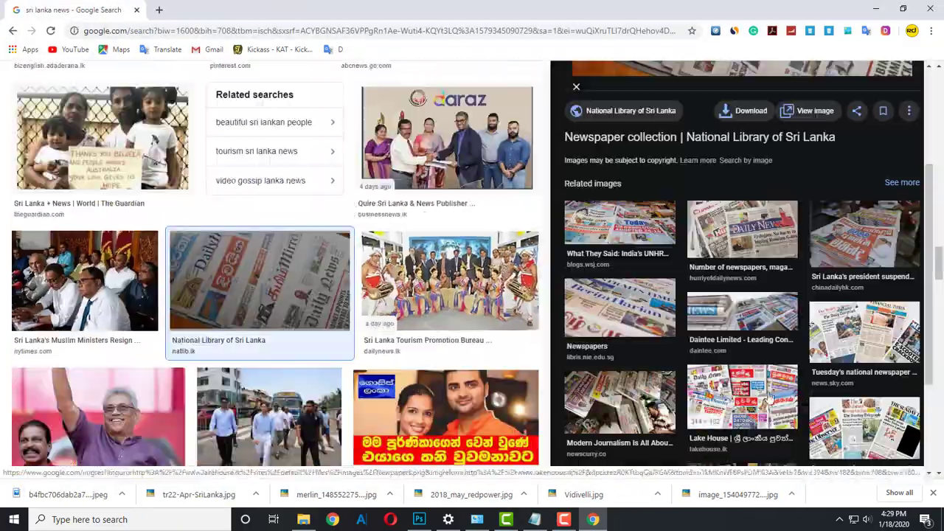
left_click(675, 251)
scroll(675, 251, "down", 3)
left_click(619, 103)
scroll(442, 295, "down", 5)
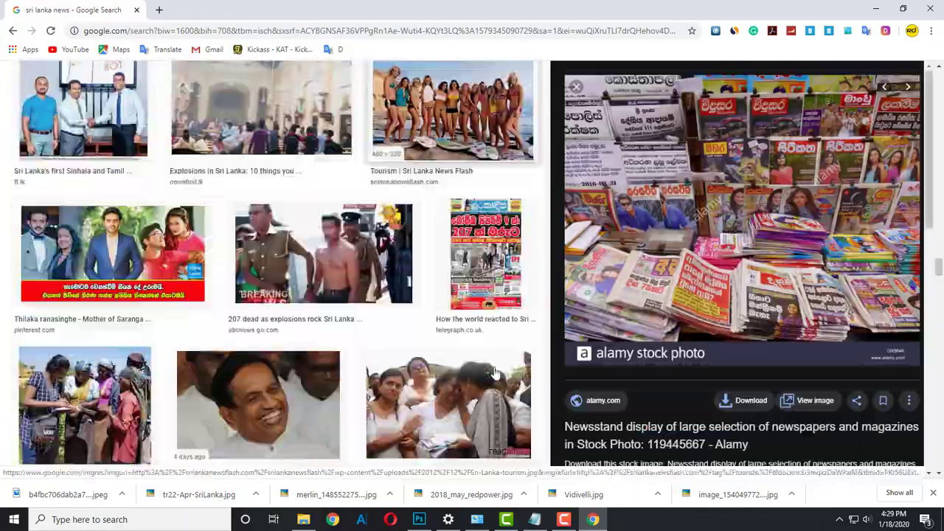
scroll(496, 373, "down", 5)
scroll(497, 373, "up", 15)
Return to the 'sri lanka' results and save a Colombo city photo
key("alt+Left")
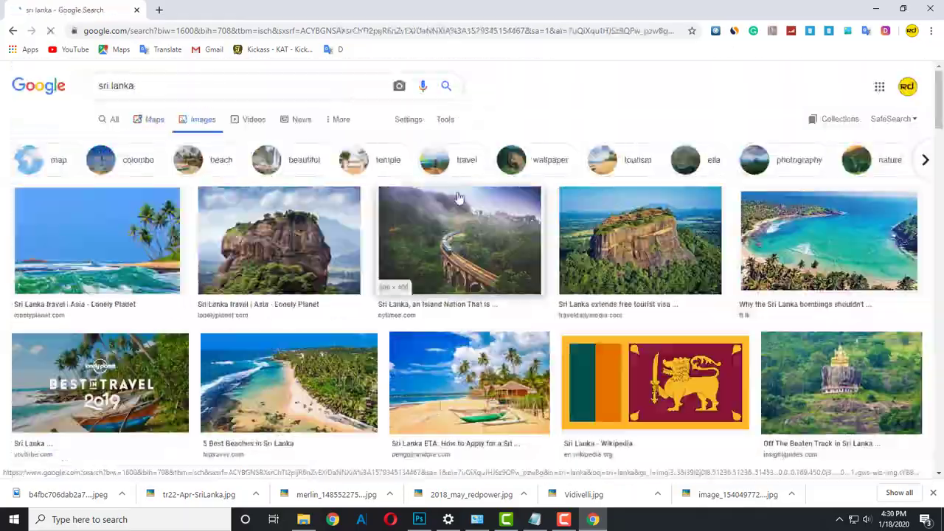
scroll(942, 348, "down", 10)
scroll(942, 348, "down", 5)
left_click(843, 317)
right_click(737, 222)
left_click(782, 288)
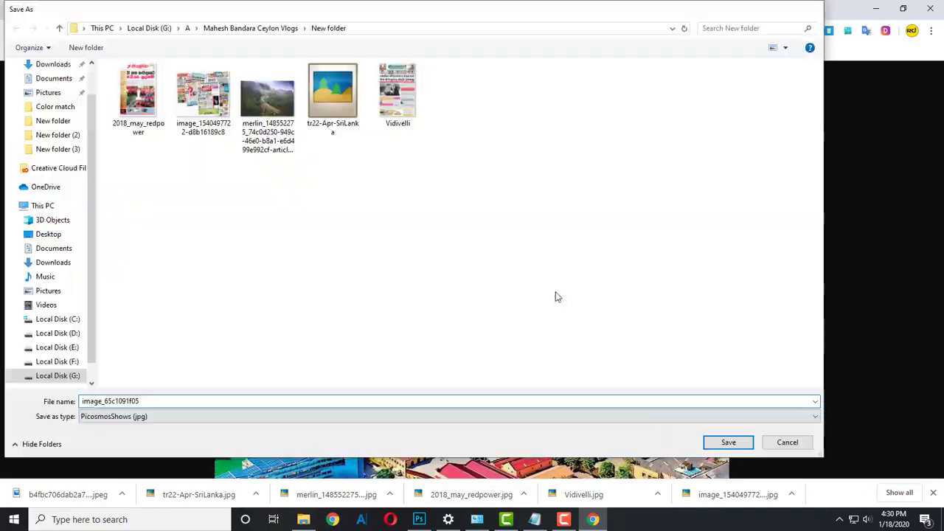
key("Return")
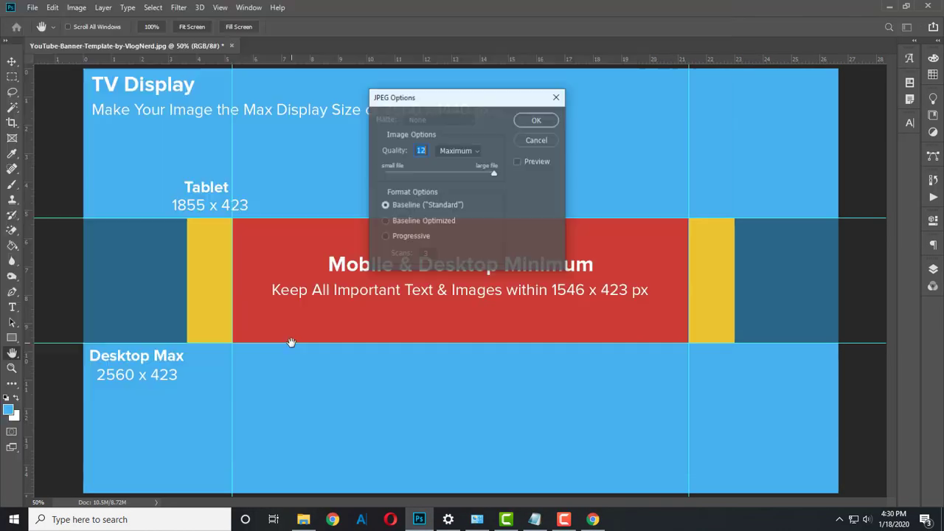
Open the newspaper collage file and drag it into the banner document
key("ctrl+o")
left_click(415, 95)
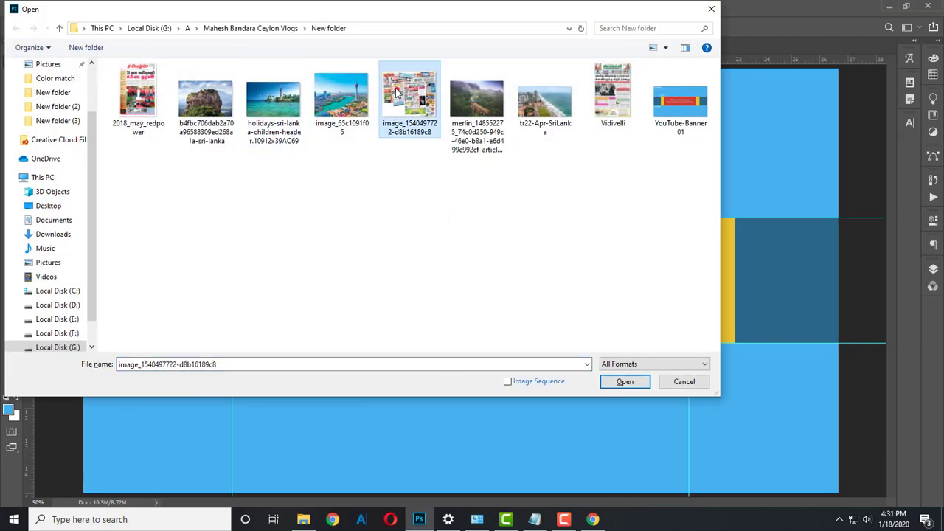
key("Return")
left_click_drag(80, 45, 500, 291)
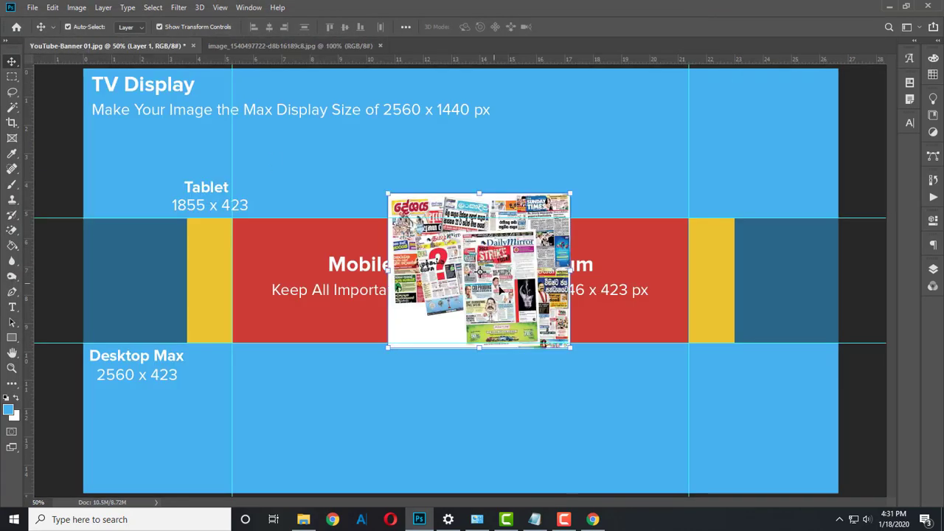
Scale the collage to about 201%, rotate it about -8.5°, and position it at right
left_click_drag(568, 345, 781, 433)
mouse_move(652, 425)
left_mouse_down()
mouse_move(628, 435)
mouse_move(629, 428)
left_mouse_up()
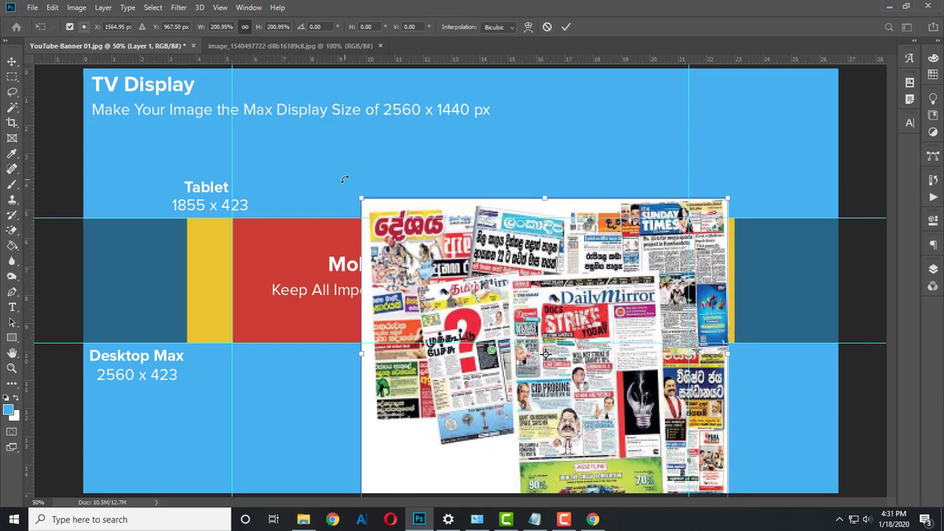
left_click_drag(344, 178, 335, 203)
left_click_drag(560, 295, 569, 294)
left_click_drag(344, 206, 340, 214)
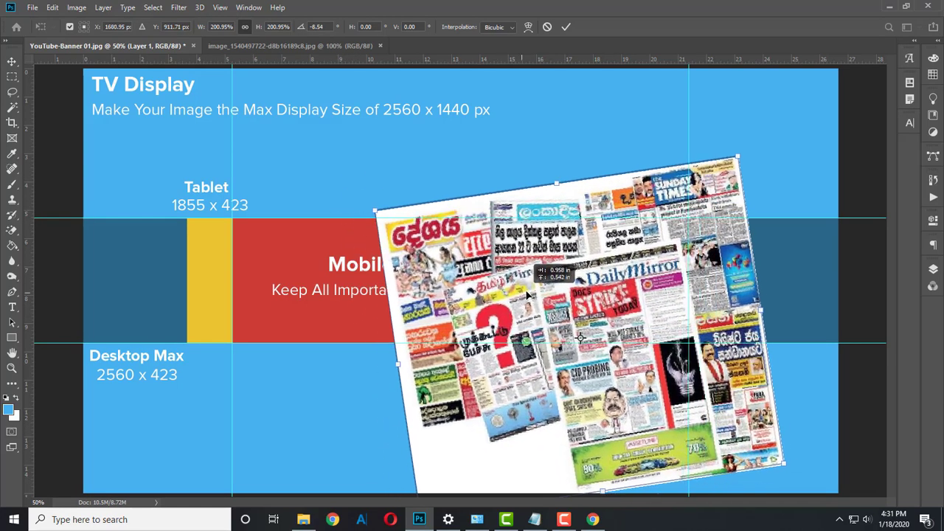
left_click_drag(491, 310, 534, 298)
key("Return")
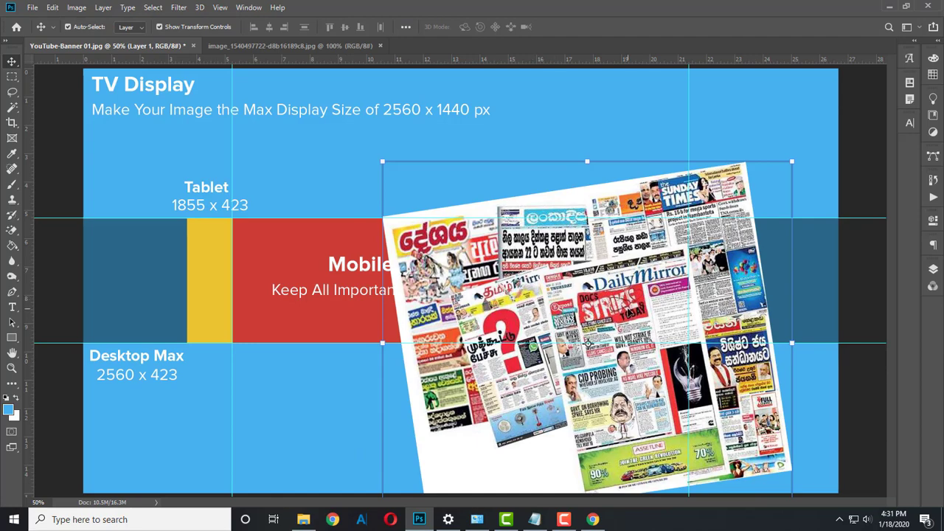
left_click(259, 50)
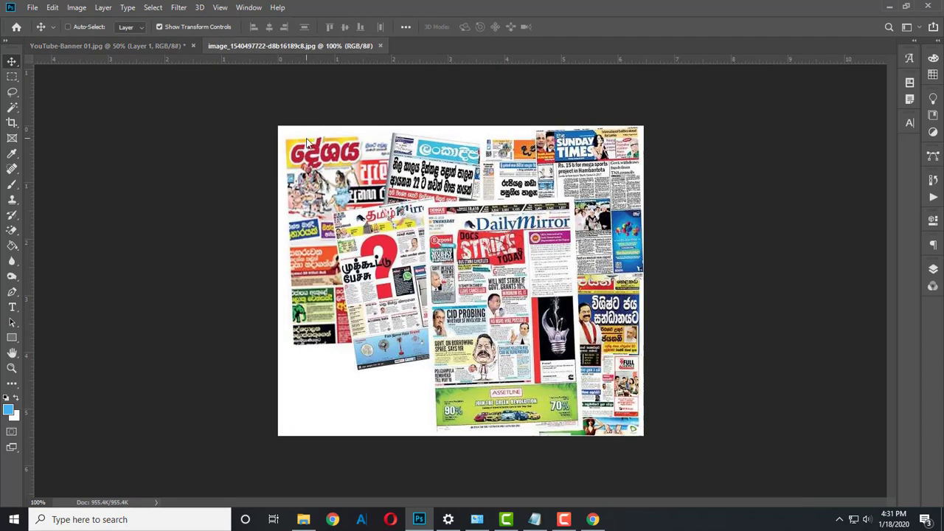
Bring the Colombo city photo into the banner, flipped horizontally and scaled down slightly
key("ctrl+o")
left_click(343, 84)
double_click(344, 84)
left_click_drag(596, 229, 277, 225)
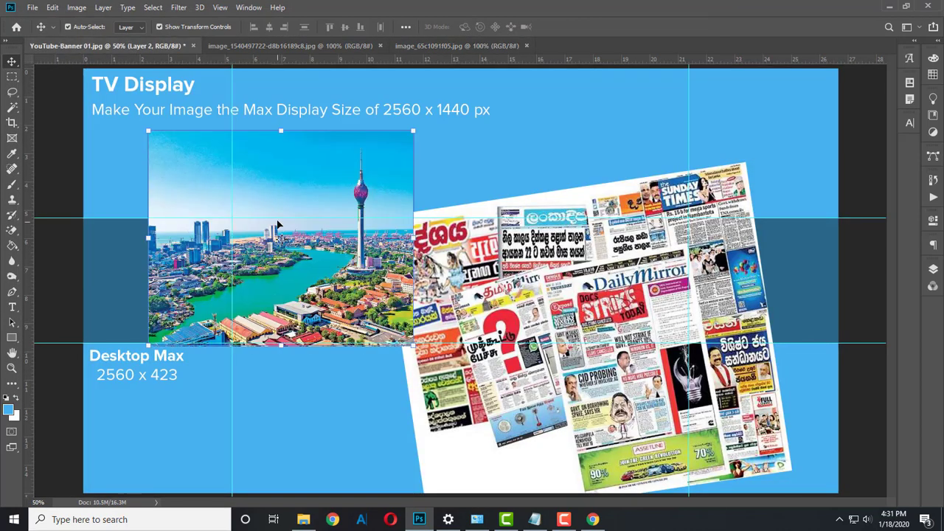
right_click(398, 171)
left_click(421, 364)
left_click_drag(302, 270, 358, 350)
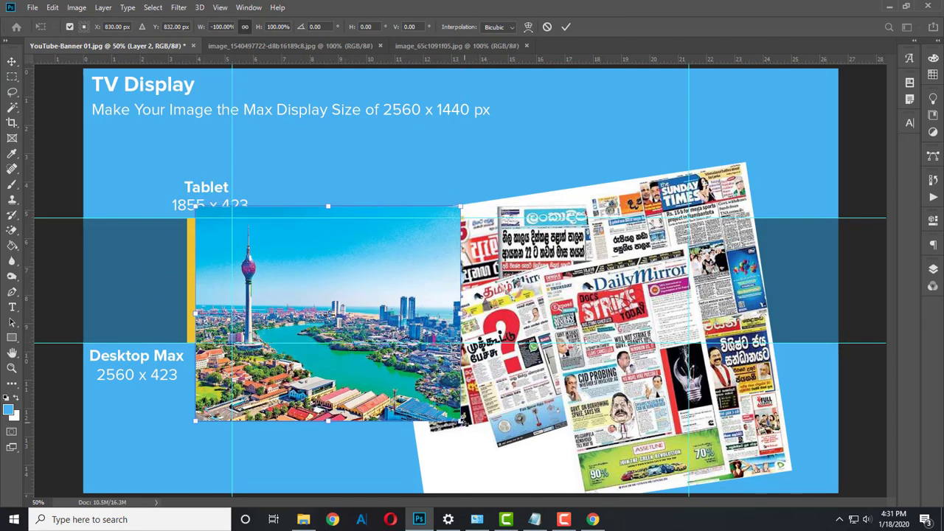
left_click_drag(462, 422, 427, 396)
key("Return")
Shift the newspaper collage left and bring the lighthouse photo into the banner
left_click_drag(625, 305, 491, 308)
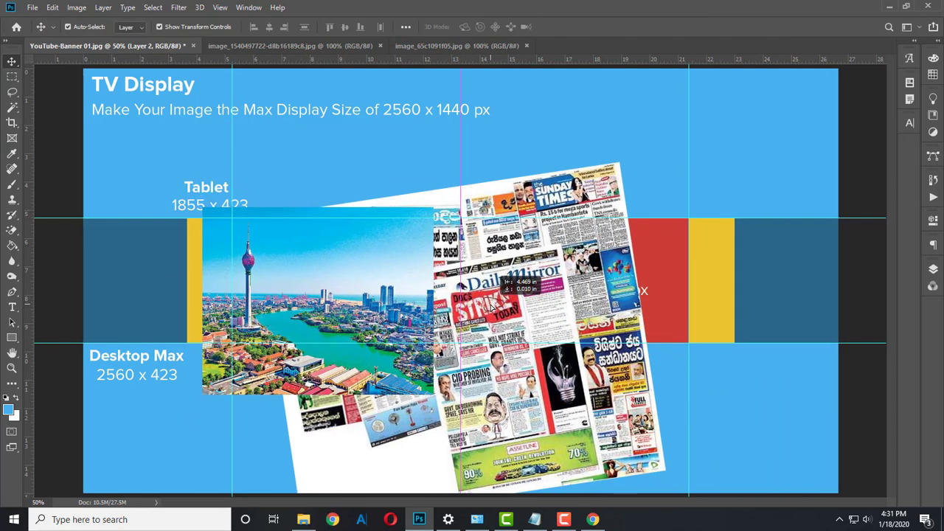
key("ctrl+o")
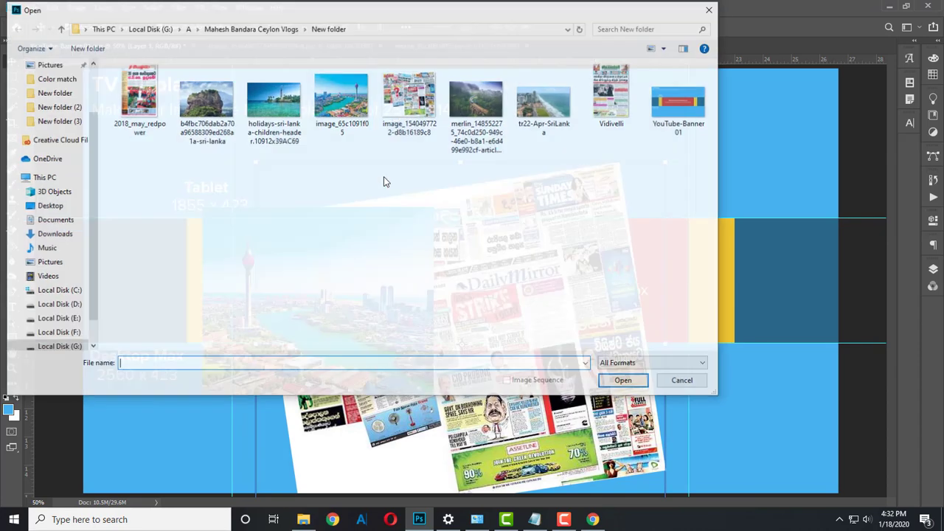
double_click(347, 137)
left_click_drag(347, 140, 229, 116)
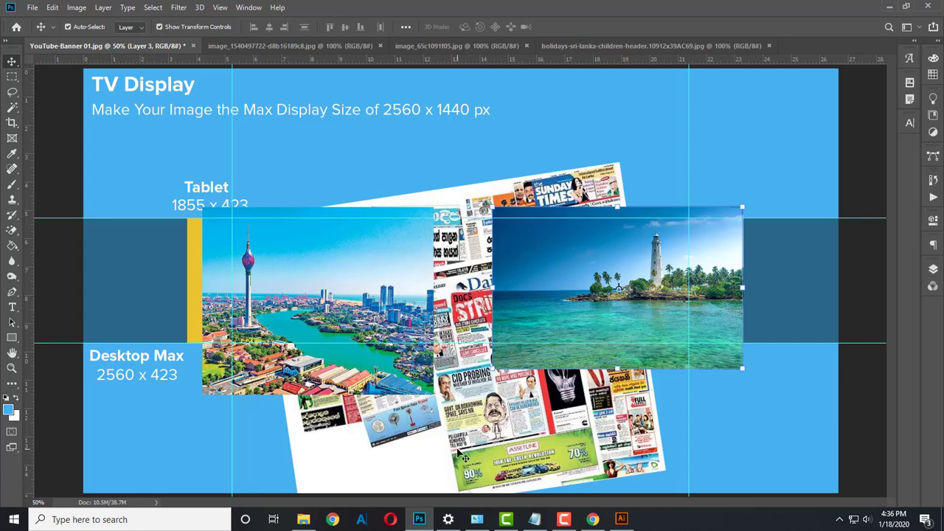
Place the 1-02.png lion logo into the banner, scaled to about 18% near the centre
key("ctrl+o")
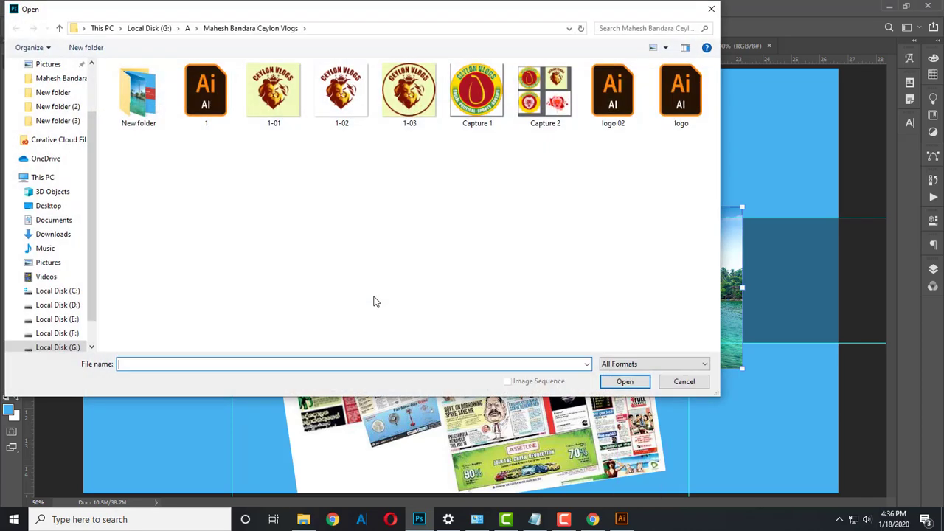
double_click(341, 96)
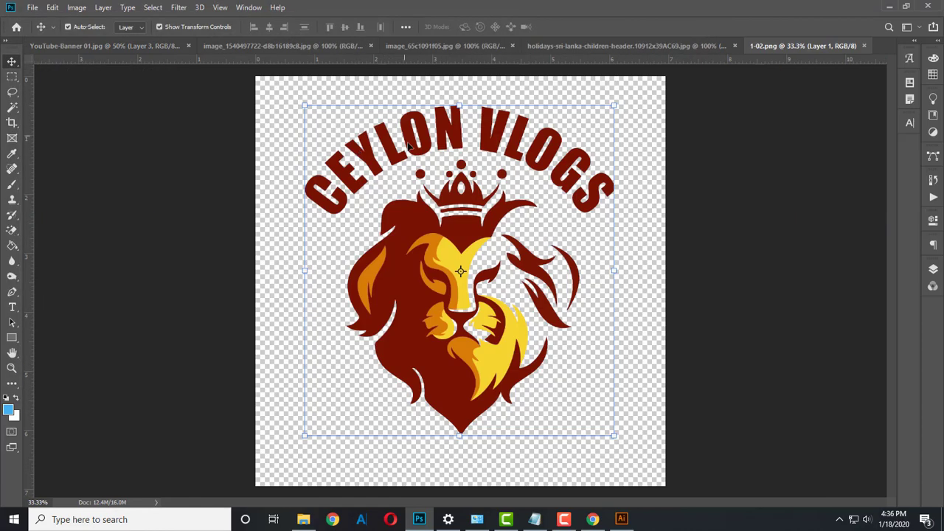
left_click_drag(407, 145, 398, 276)
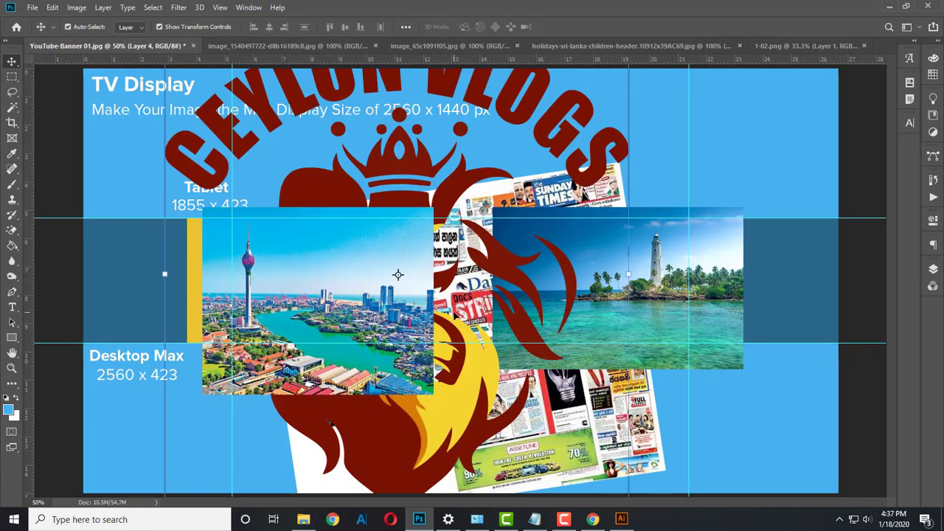
key("ctrl+t")
key("ctrl+0")
mouse_move(217, 74)
left_mouse_down()
mouse_move(358, 208)
mouse_move(386, 253)
left_mouse_up()
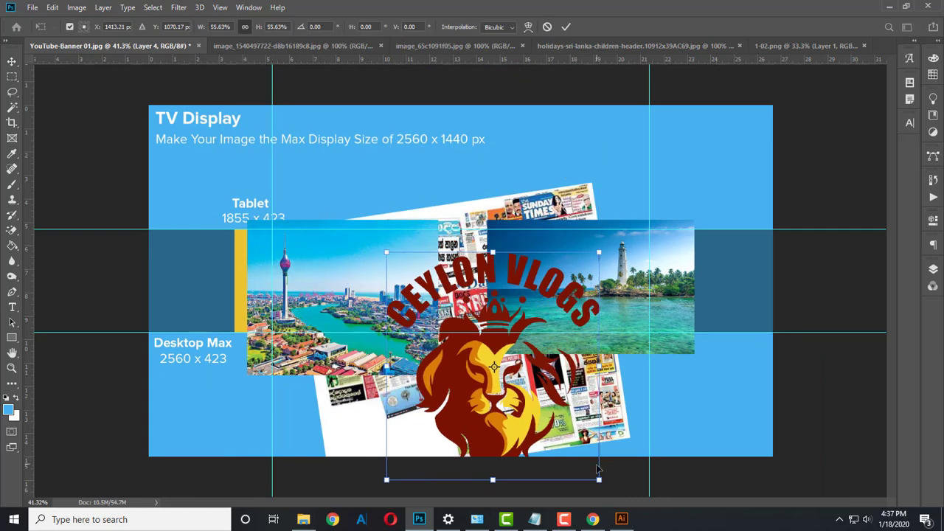
mouse_move(597, 468)
left_mouse_down()
mouse_move(415, 301)
mouse_move(567, 293)
mouse_move(452, 293)
mouse_move(423, 275)
left_mouse_up()
key("ctrl+plus")
key("Return")
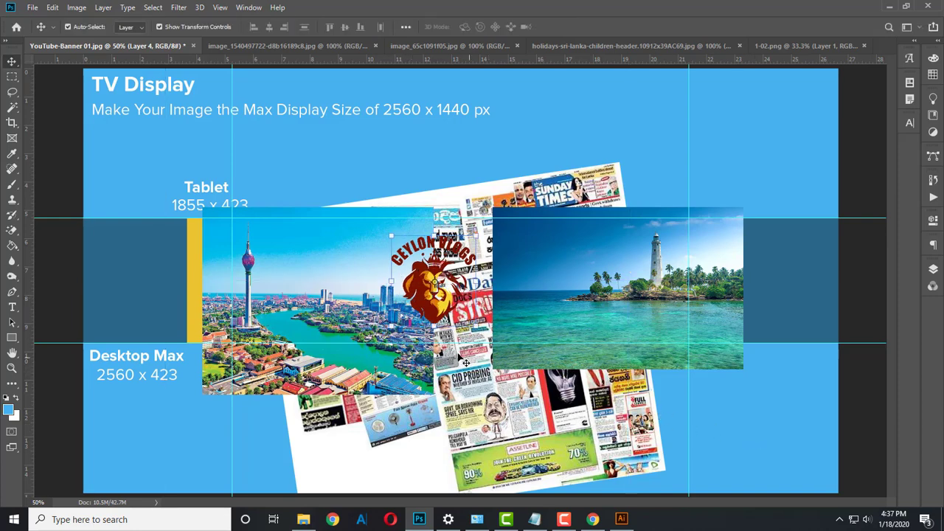
Reorder layers so the city photo sits above the newspaper collage
scroll(594, 382, "up", 2)
left_click(582, 412)
key("ctrl+bracketright")
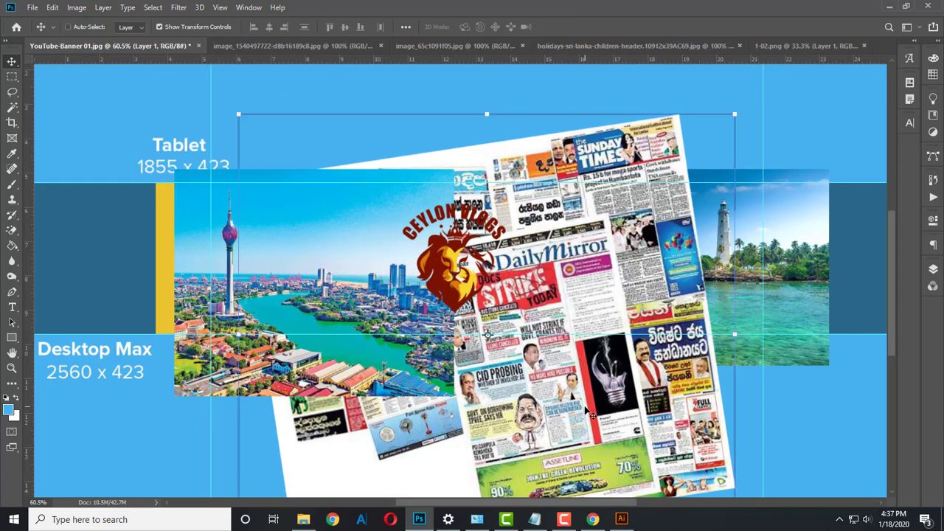
key("ctrl+bracketright")
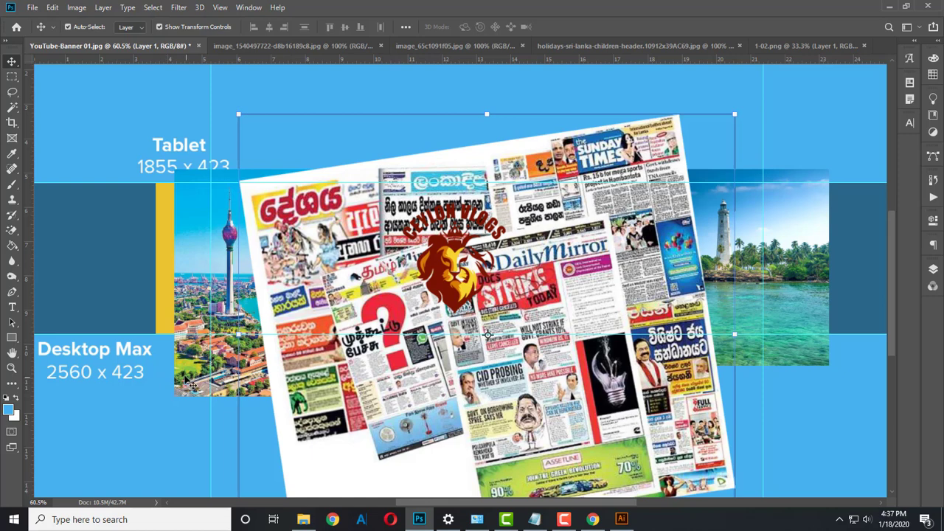
left_click(191, 384)
key("ctrl+bracketright")
Soft-erase the city photo's right and lower-right edges into the newspapers
right_click(12, 230)
left_click(44, 228)
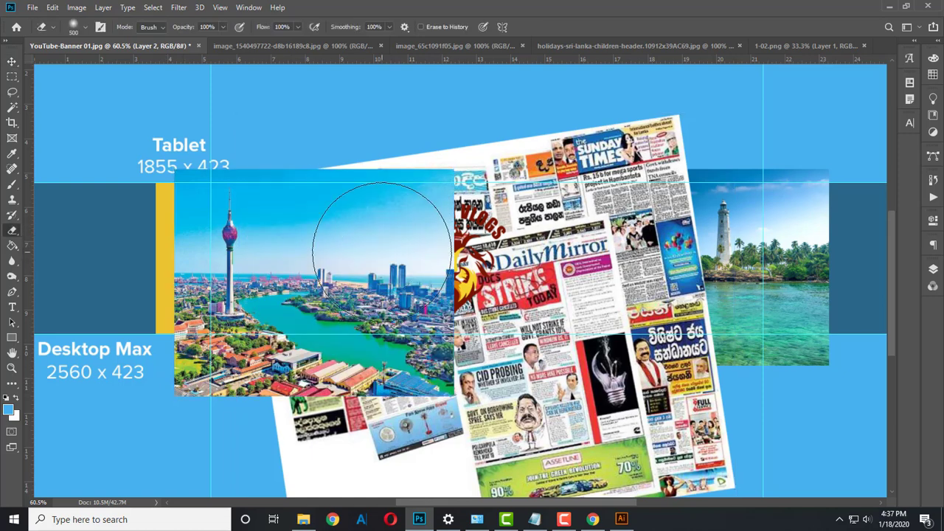
mouse_move(422, 214)
left_mouse_down()
mouse_move(411, 345)
mouse_move(431, 396)
left_mouse_up()
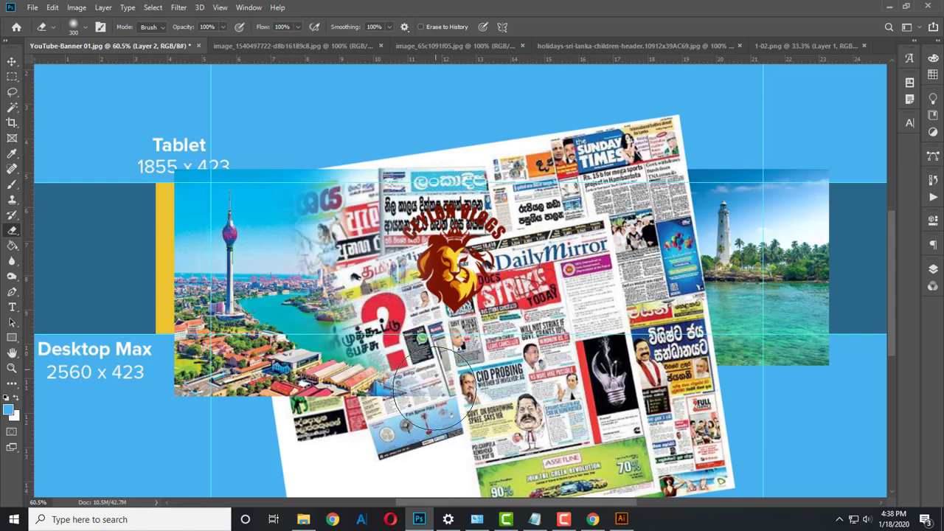
mouse_move(343, 254)
left_mouse_down()
mouse_move(326, 169)
mouse_move(354, 309)
mouse_move(440, 413)
left_mouse_up()
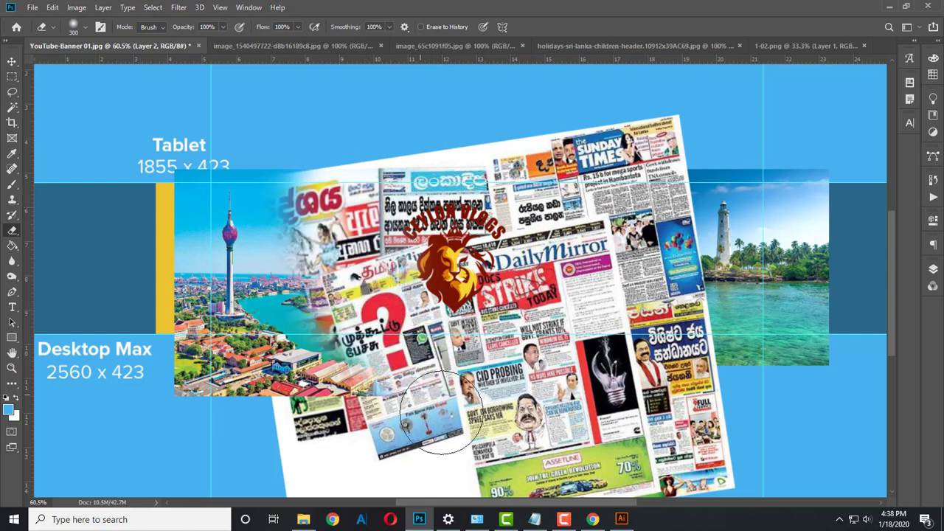
Raise the lighthouse layer above the newspapers and soft-erase its left part
left_click(12, 62)
left_click(753, 260)
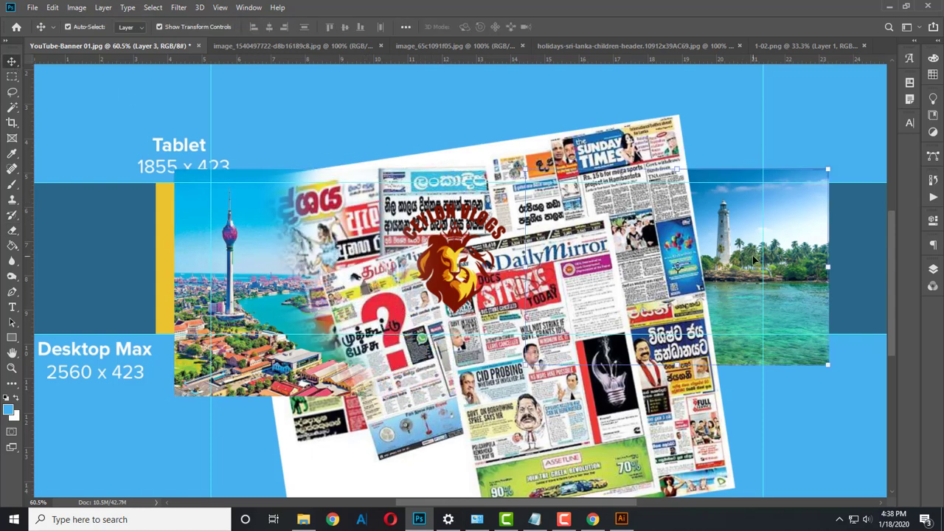
key("ctrl+bracketright")
key("e")
mouse_move(570, 256)
left_mouse_down()
mouse_move(546, 310)
mouse_move(560, 354)
mouse_move(590, 236)
mouse_move(606, 214)
mouse_move(612, 324)
mouse_move(601, 347)
mouse_move(641, 214)
mouse_move(628, 377)
left_mouse_up()
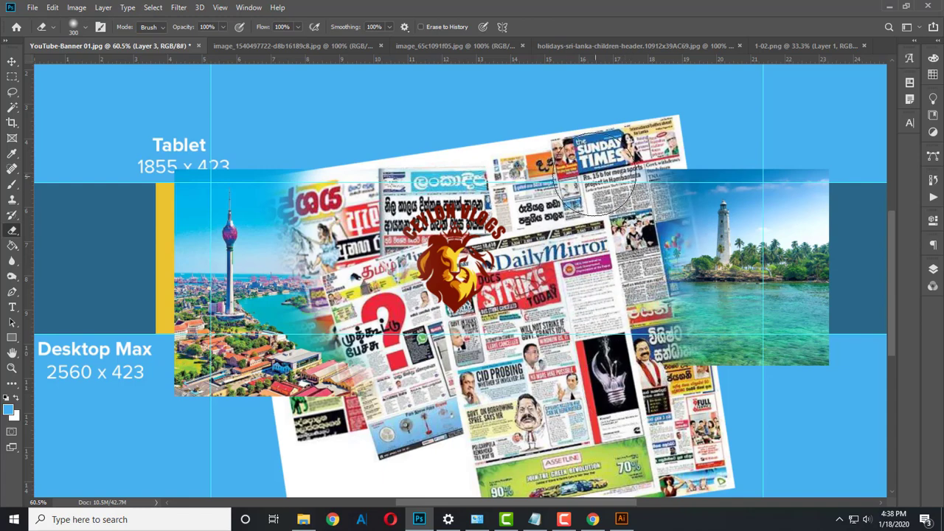
Open the merlin train and tr22-Apr-SriLanka photos from the banner photos folder
key("ctrl+o")
double_click(160, 99)
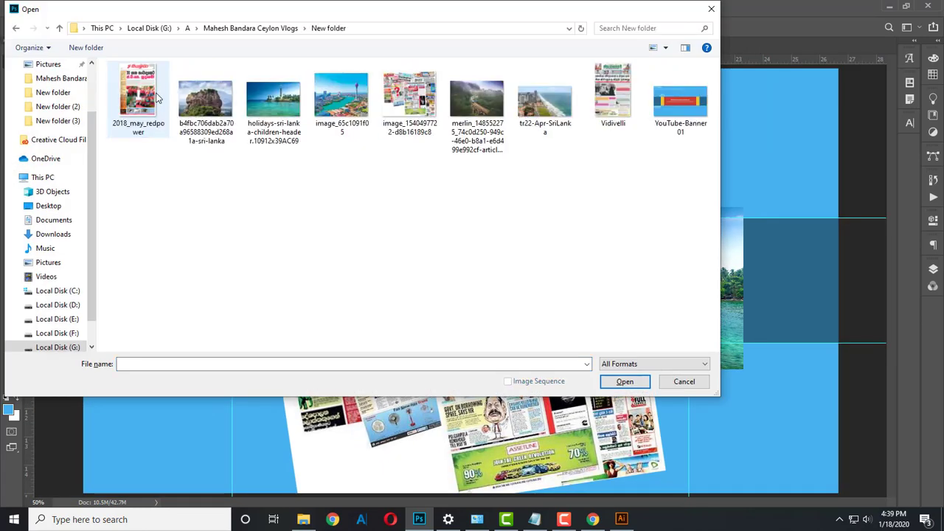
left_click(463, 117)
left_click(537, 110, "ctrl")
key("Return")
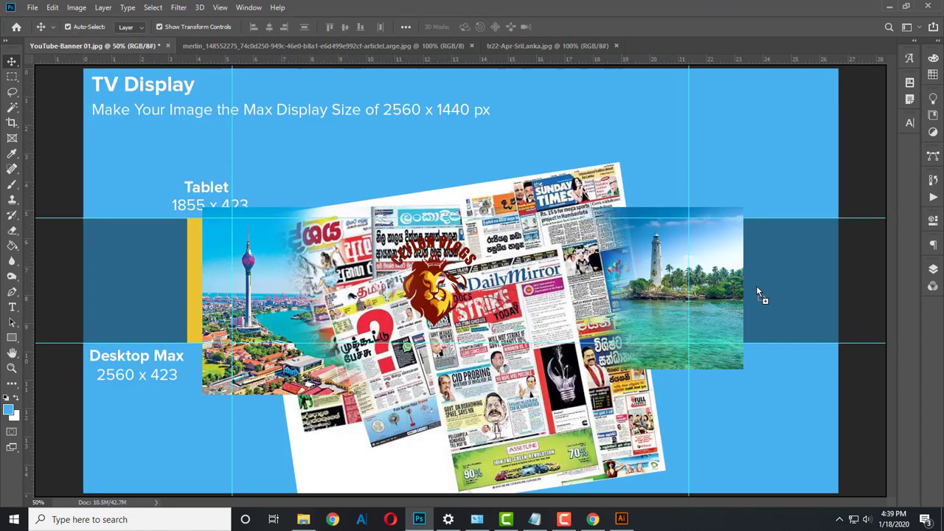
Bring the Colombo beach photo into the banner, flipped horizontally, at the right
left_click_drag(757, 292, 758, 293)
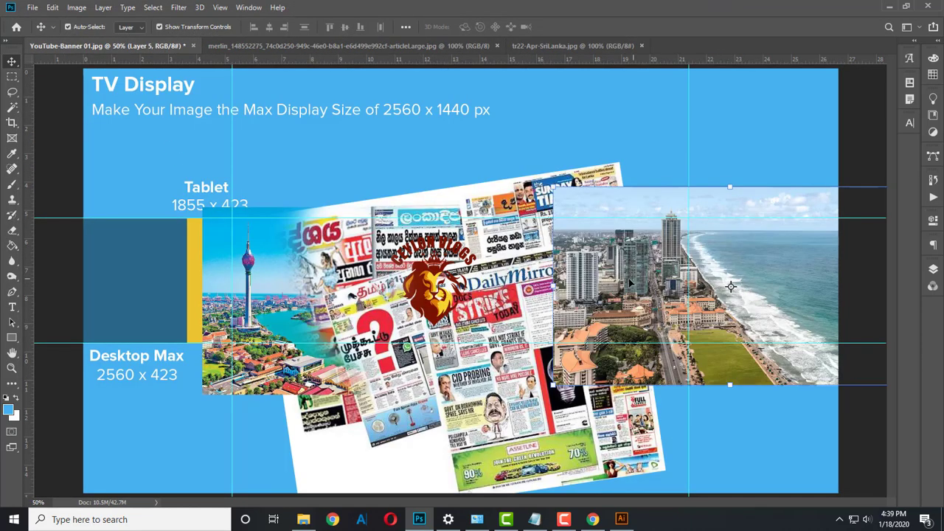
right_click(730, 286)
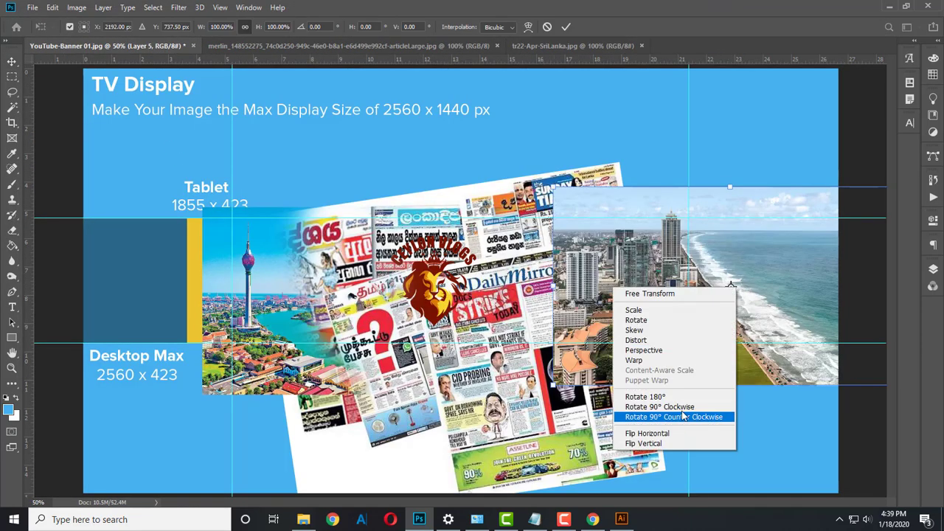
left_click(641, 434)
left_click_drag(752, 305, 684, 320)
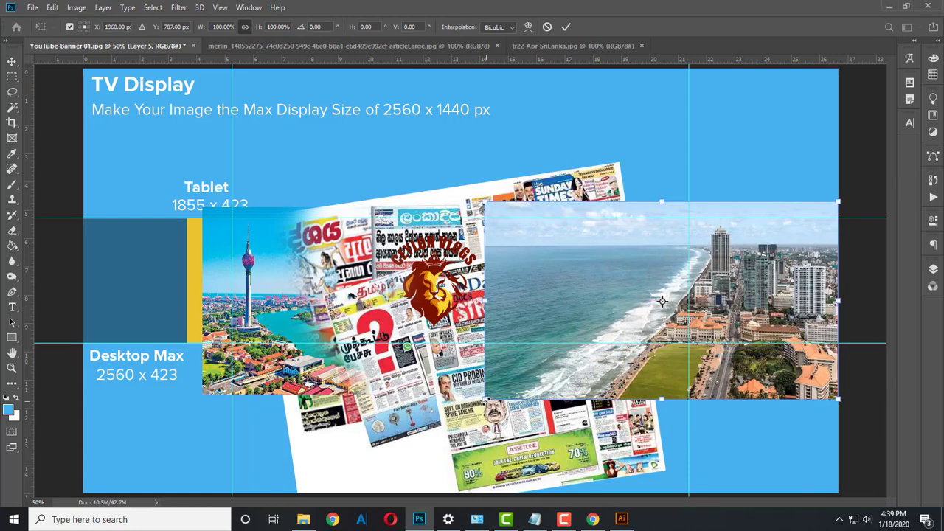
key("Escape")
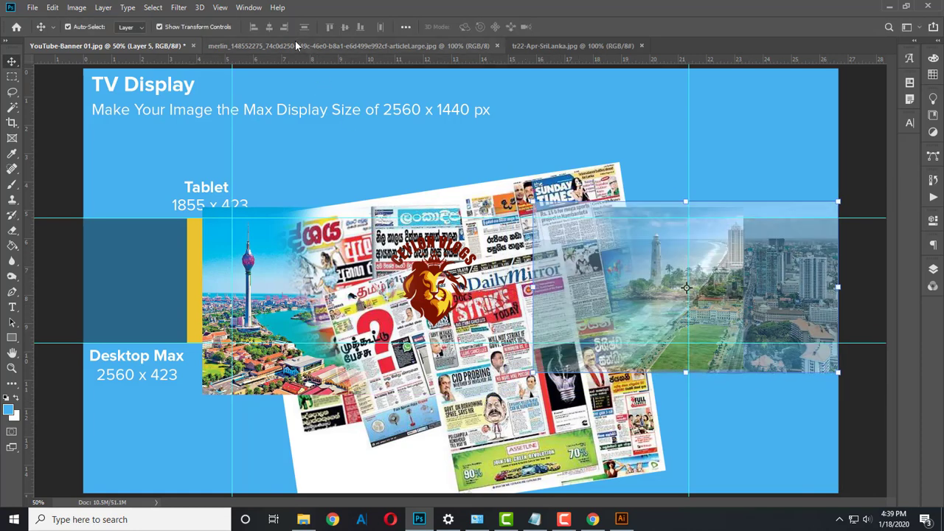
Soft-erase the beach photo's left edge to reveal the lighthouse photo
left_click(934, 270)
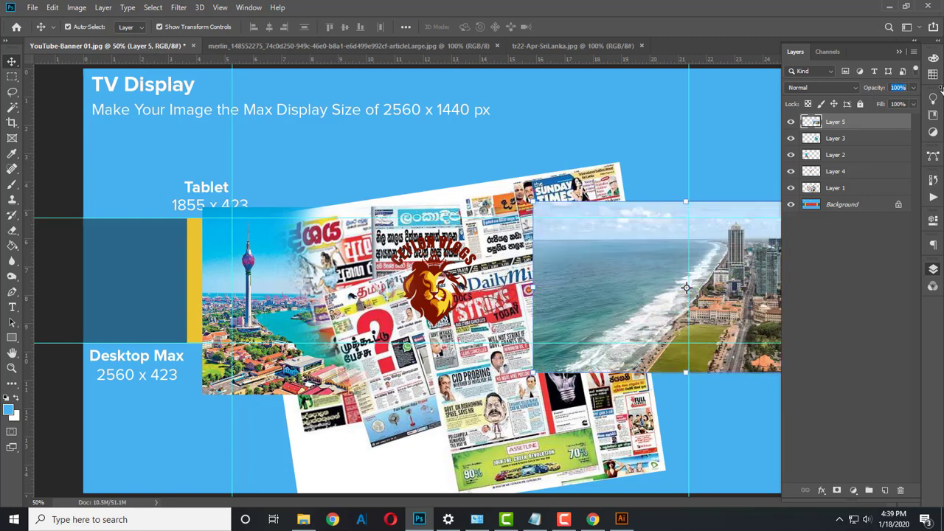
key("e")
mouse_move(550, 214)
left_mouse_down()
mouse_move(535, 256)
mouse_move(606, 321)
left_mouse_up()
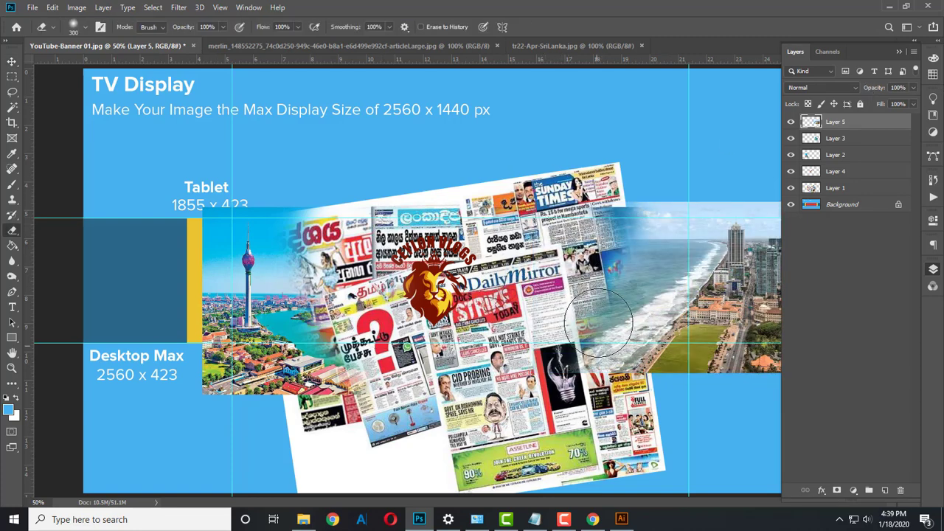
left_click_drag(598, 231, 656, 257)
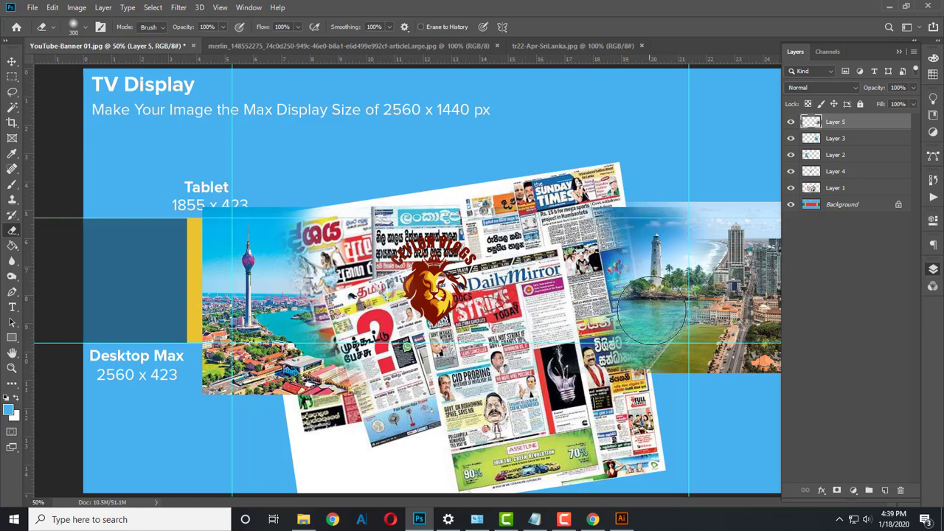
left_click(12, 61)
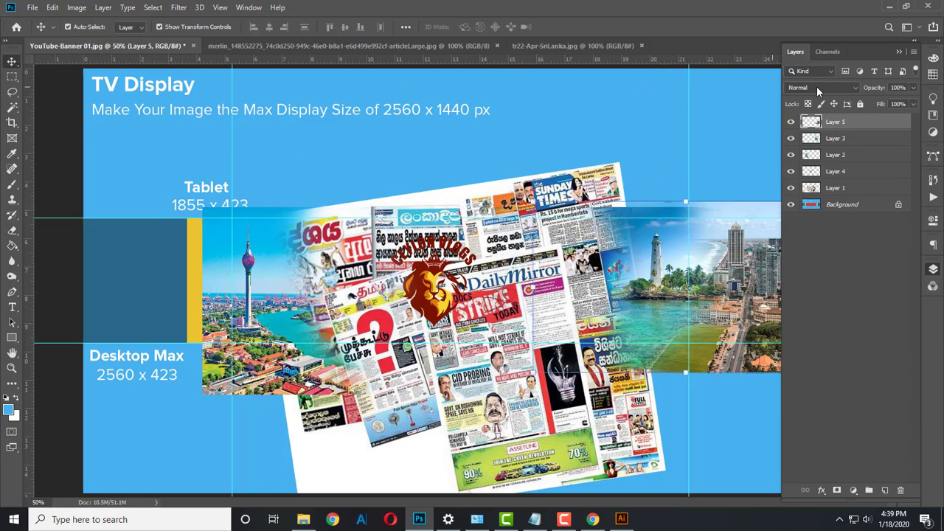
left_click(899, 50)
left_click(809, 388)
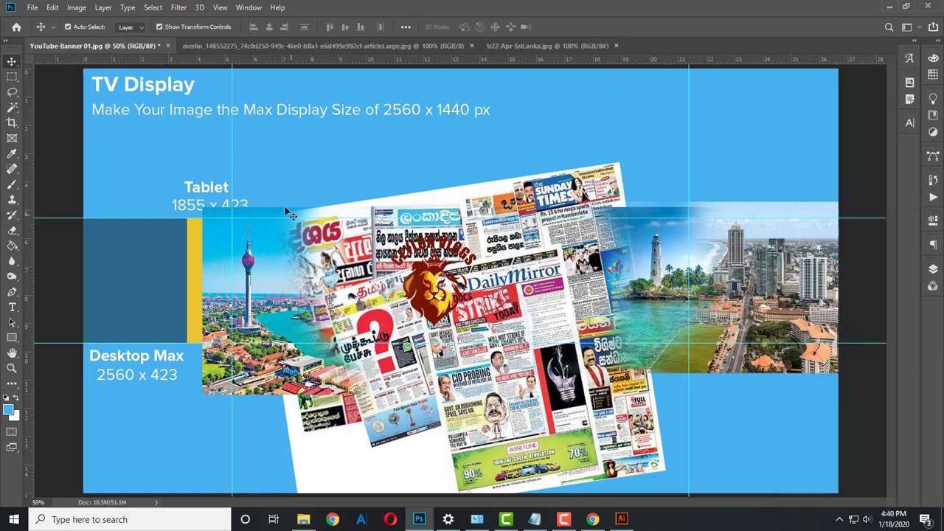
Place the misty train-bridge photo at the banner's left end, enlarged to fill it
key("ctrl+o")
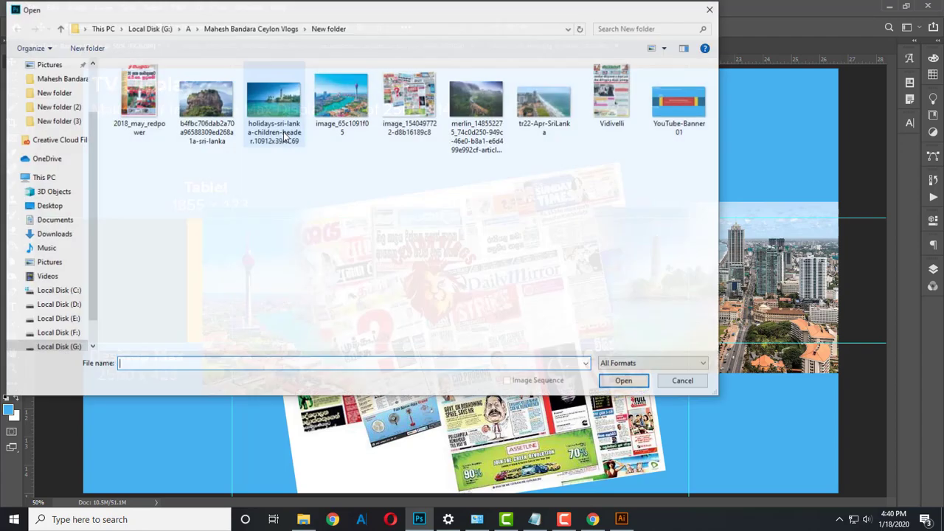
double_click(543, 94)
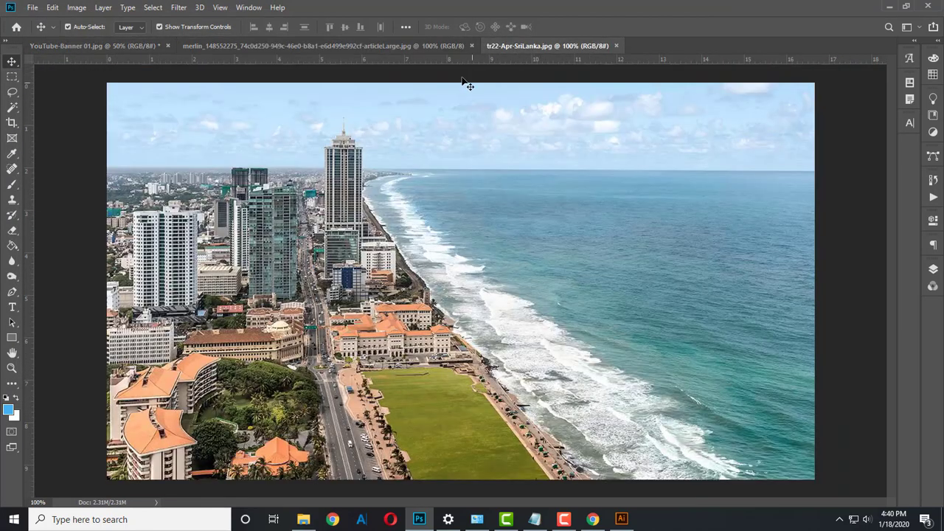
left_click(325, 46)
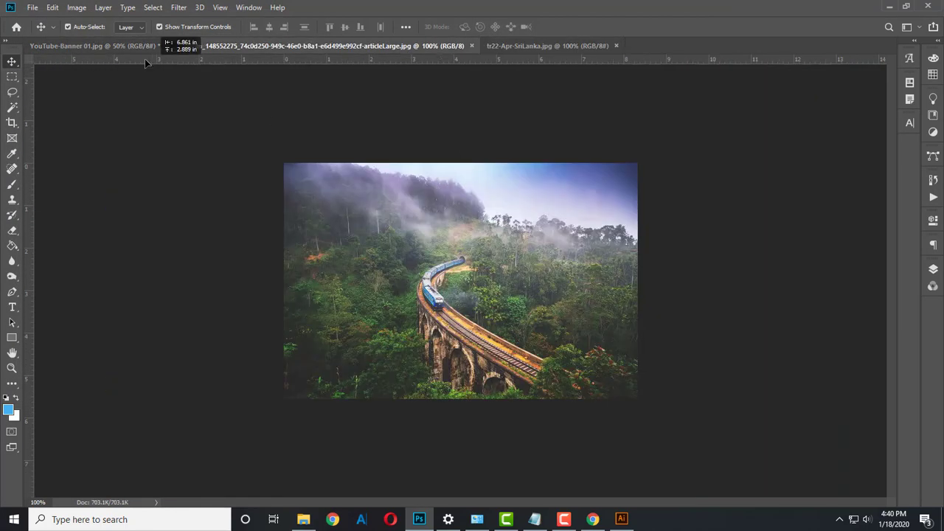
mouse_move(457, 280)
left_mouse_down()
mouse_move(253, 323)
mouse_move(337, 379)
mouse_move(270, 367)
left_mouse_up()
key("Return")
Erase the train photo's right edge so it fades softly into the tower skyline
key("e")
mouse_move(255, 261)
left_mouse_down()
mouse_move(274, 189)
mouse_move(255, 251)
mouse_move(276, 317)
mouse_move(239, 316)
left_mouse_up()
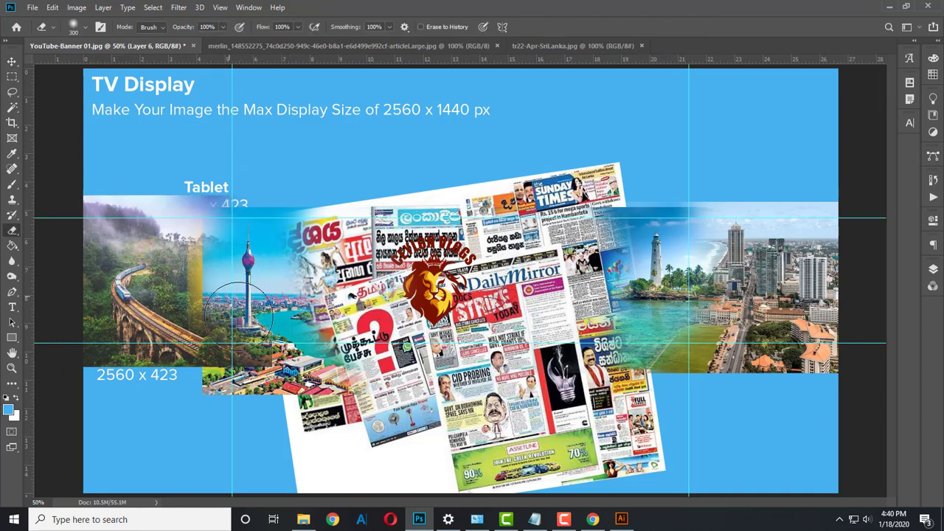
left_click_drag(296, 335, 217, 288)
left_click_drag(217, 288, 298, 346)
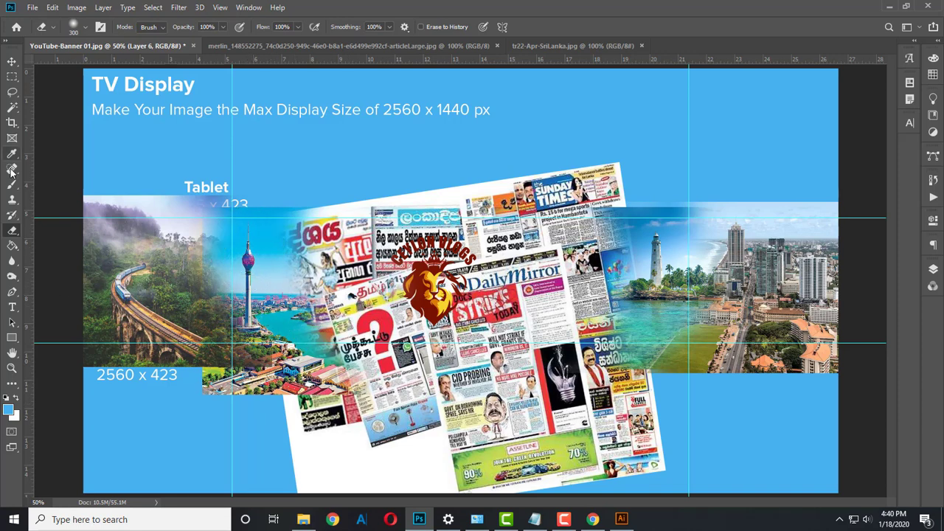
key("v")
left_click(197, 204)
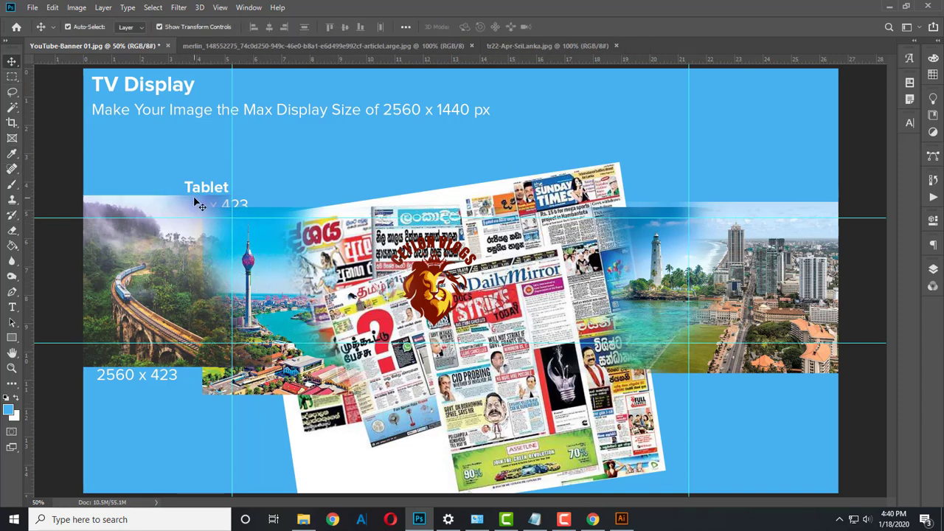
Add a white 4 px Stroke effect to the lion logo on Layer 4
left_click(459, 368)
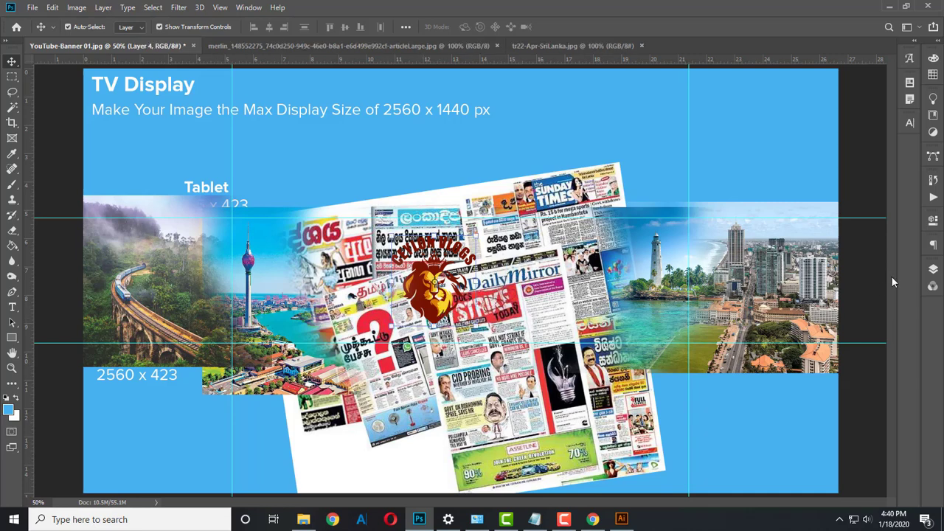
left_click(933, 269)
left_click(822, 490)
left_click(833, 397)
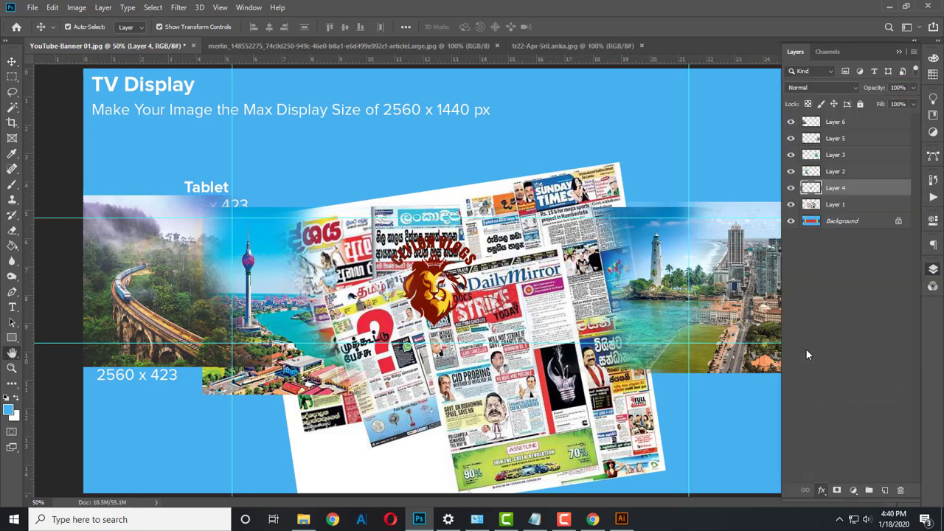
left_click(672, 215)
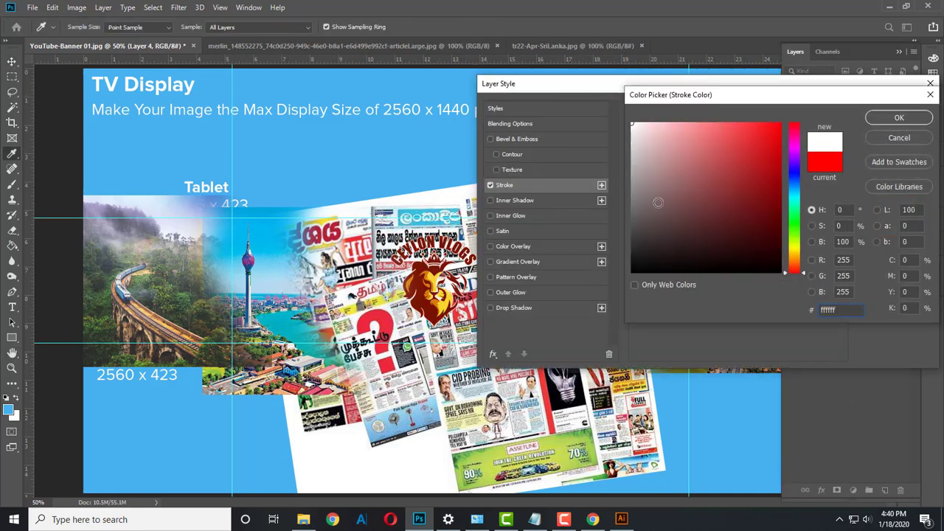
key("Return")
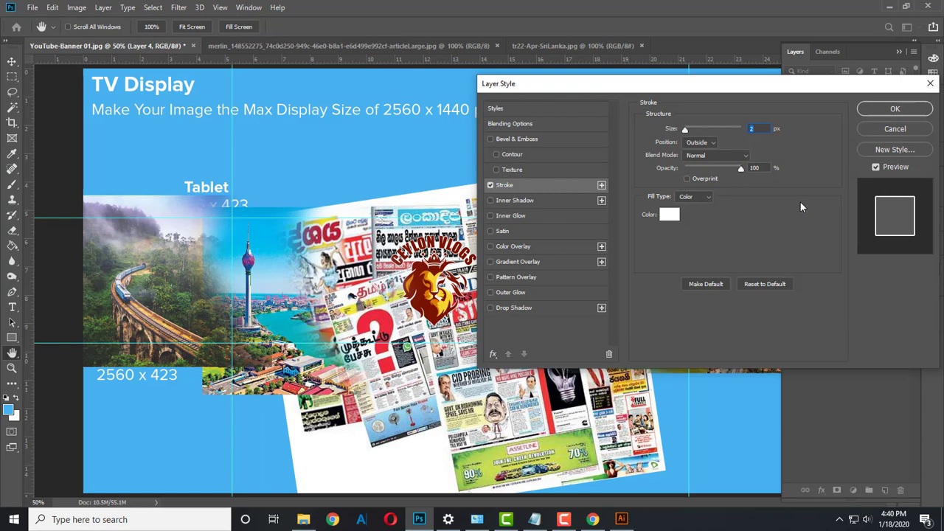
type("4")
key("Return")
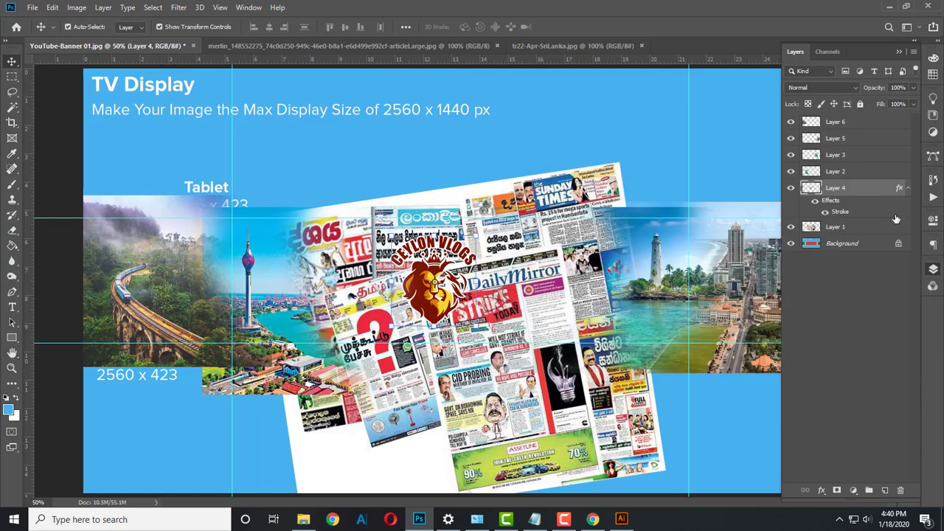
Add a Drop Shadow to the logo with Opacity 81, Distance 17, Spread 21, Size 38
left_click(821, 490)
left_click_drag(684, 182, 685, 208)
mouse_move(693, 160)
left_mouse_down()
mouse_move(698, 195)
mouse_move(694, 182)
left_mouse_up()
left_click_drag(706, 145, 727, 146)
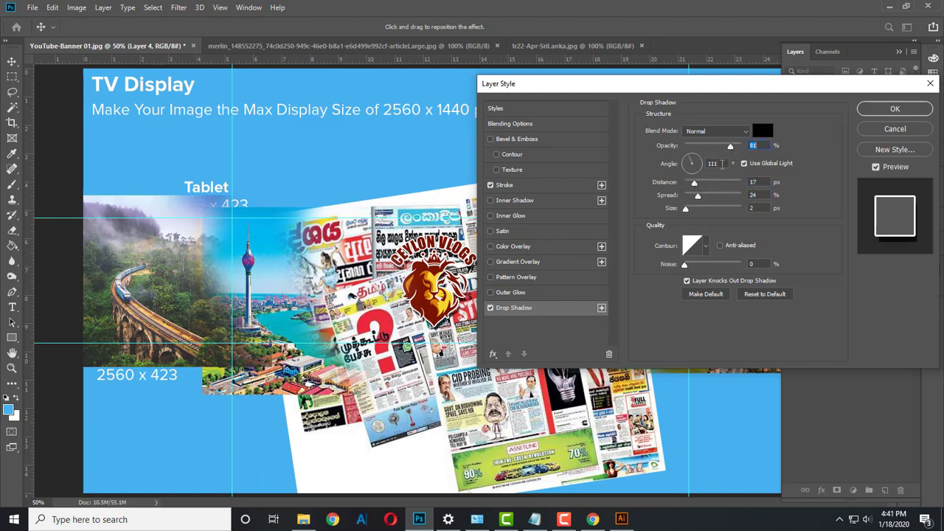
mouse_move(685, 208)
left_mouse_down()
mouse_move(696, 208)
mouse_move(696, 195)
left_mouse_up()
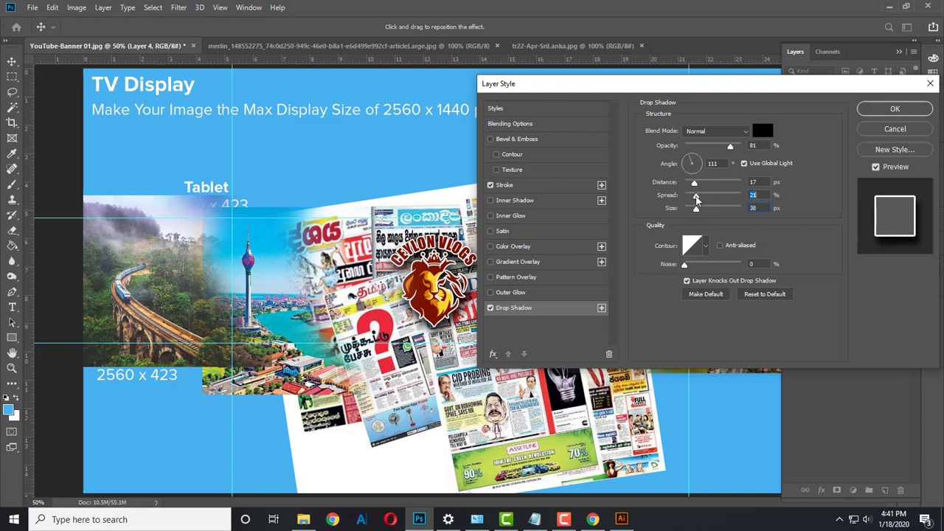
key("Return")
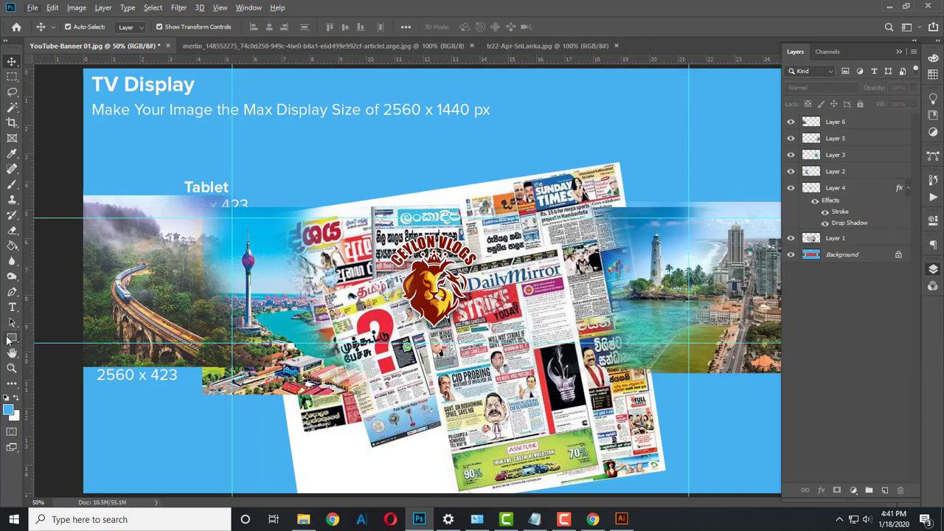
left_click(10, 339)
Draw a rectangle across the banner's top, widened past the right edge to 2640 px
left_click_drag(76, 66, 813, 218)
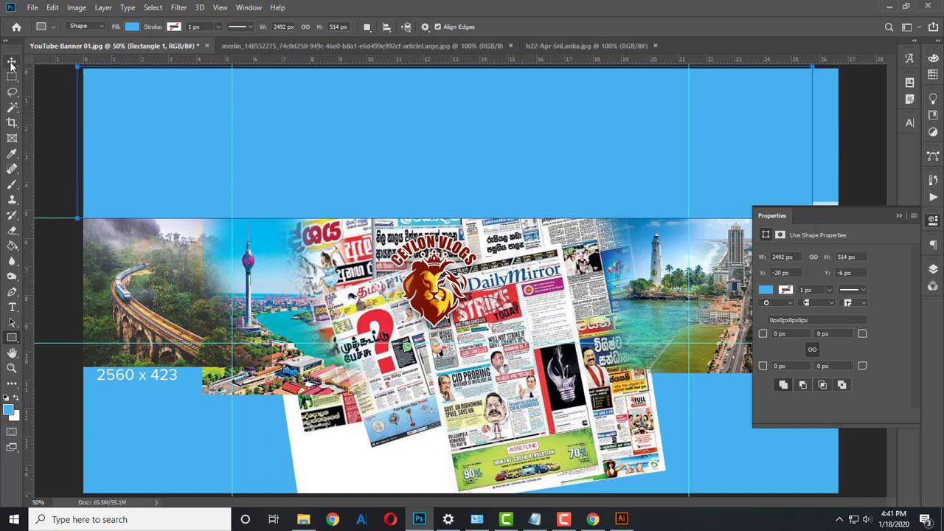
key("ctrl+t")
left_click_drag(813, 141, 856, 139)
key("Return")
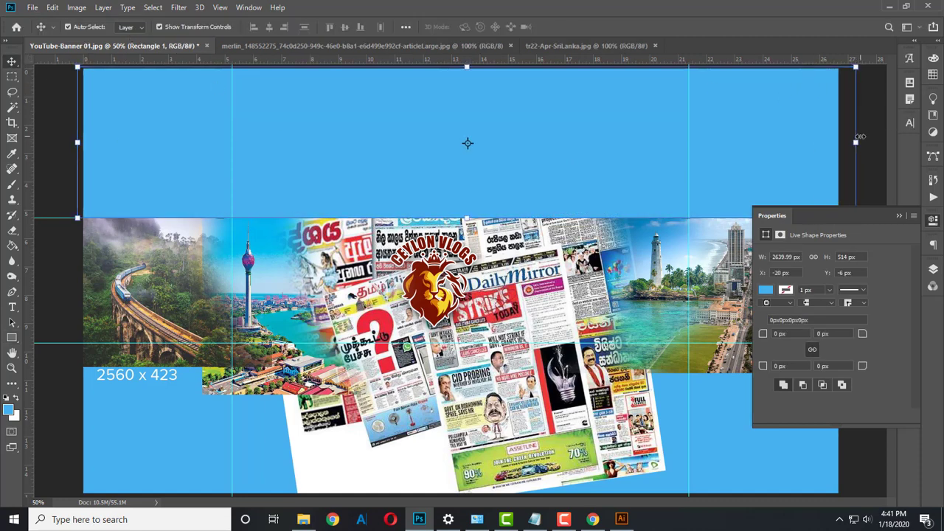
Fill the rectangle dark red and duplicate it down to cover the banner's bottom
left_click(11, 337)
left_click(132, 26)
left_click(187, 49)
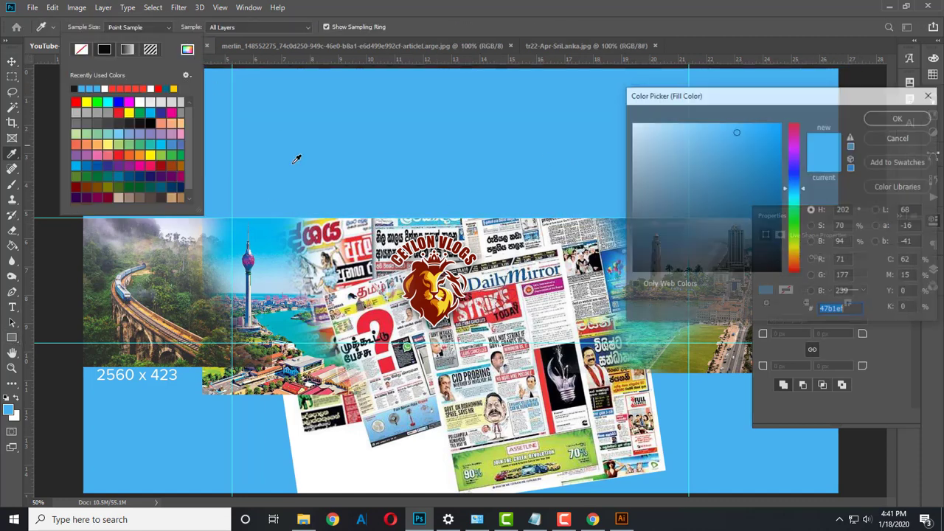
left_click(895, 110)
left_click(11, 61)
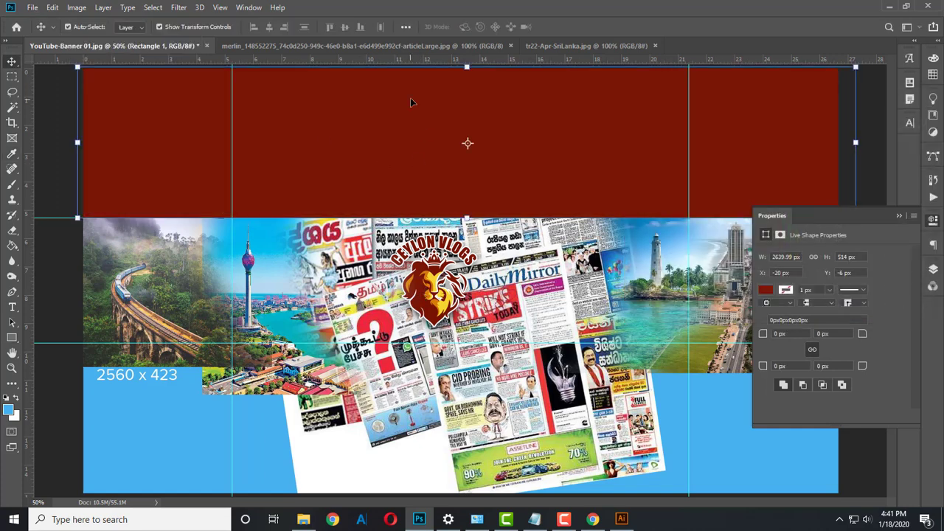
left_click_drag(410, 98, 415, 378)
Raise the top dark red bar's bottom edge slightly to shorten it
left_click(899, 215)
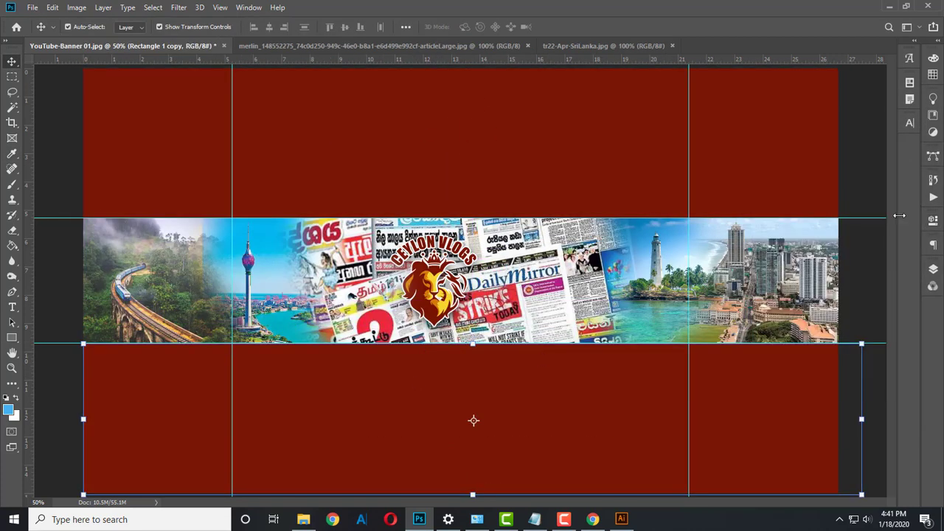
left_click(520, 159, "shift")
left_click(269, 27)
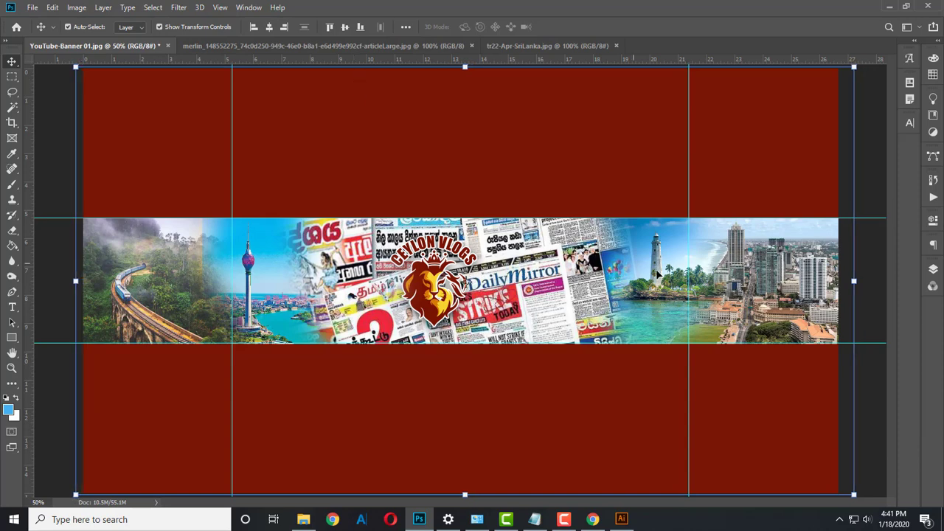
left_click(463, 216)
mouse_move(462, 216)
left_mouse_down()
mouse_move(463, 189)
mouse_move(465, 206)
left_mouse_up()
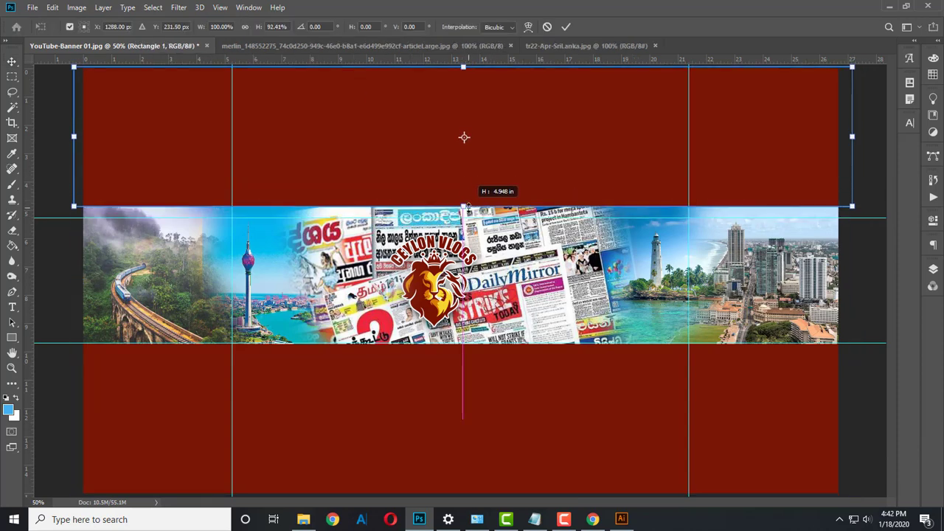
key("Return")
Lower the bottom dark red bar's top edge slightly to shorten it
left_click(443, 358)
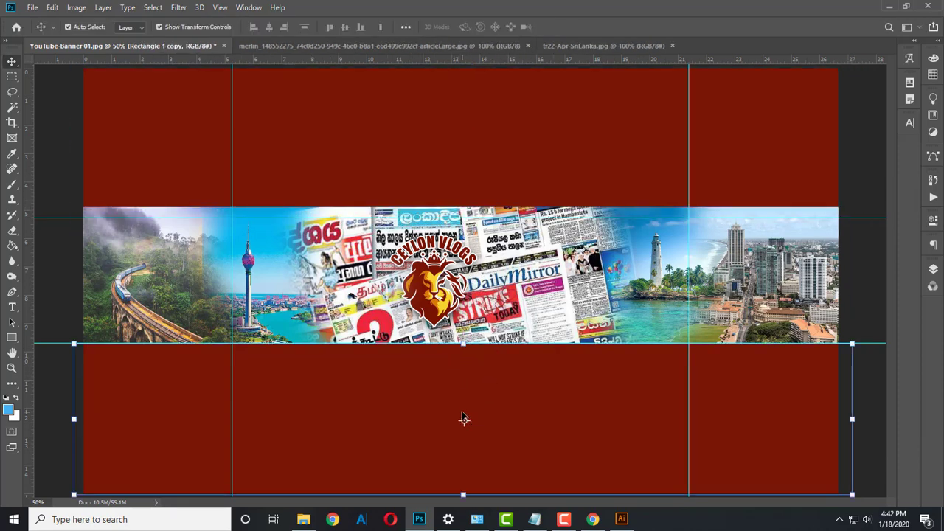
key("ctrl+t")
mouse_move(463, 342)
left_mouse_down()
mouse_move(464, 365)
mouse_move(465, 352)
left_mouse_up()
left_click_drag(465, 353, 466, 352)
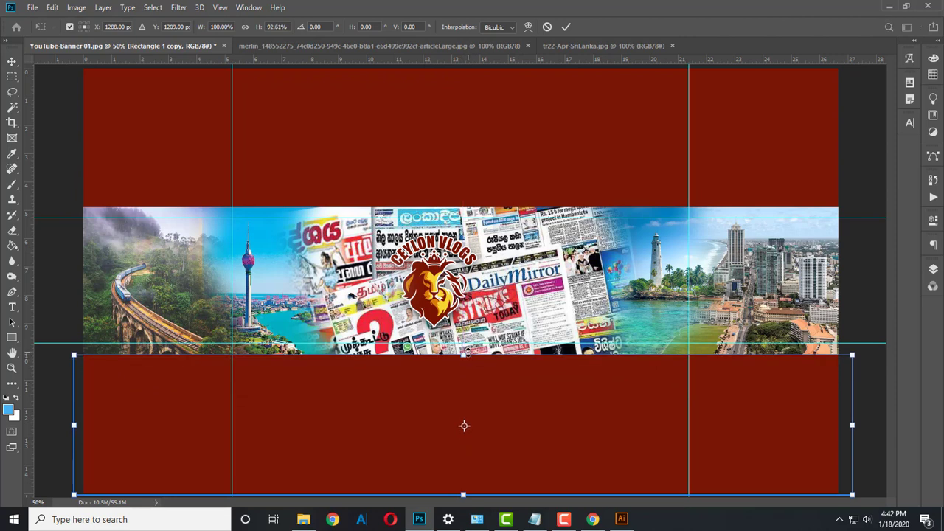
key("Return")
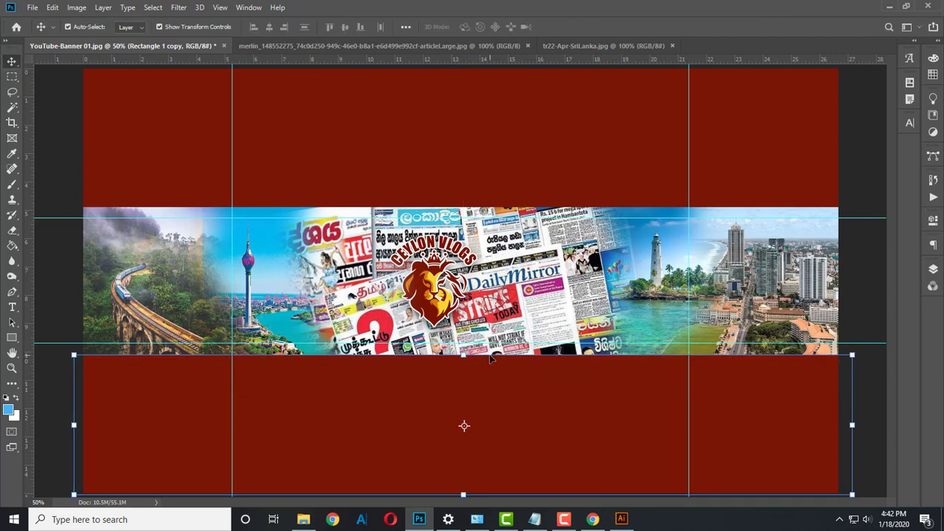
scroll(491, 358, "down", 2)
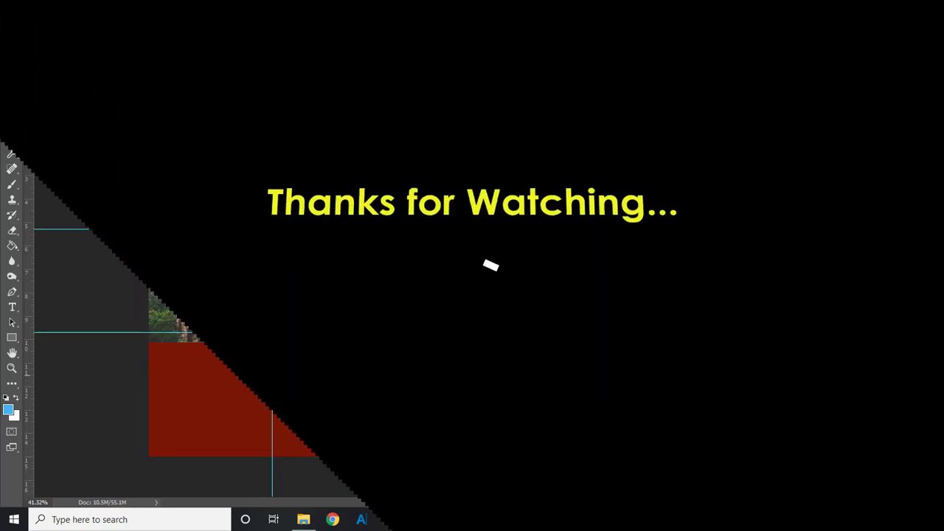